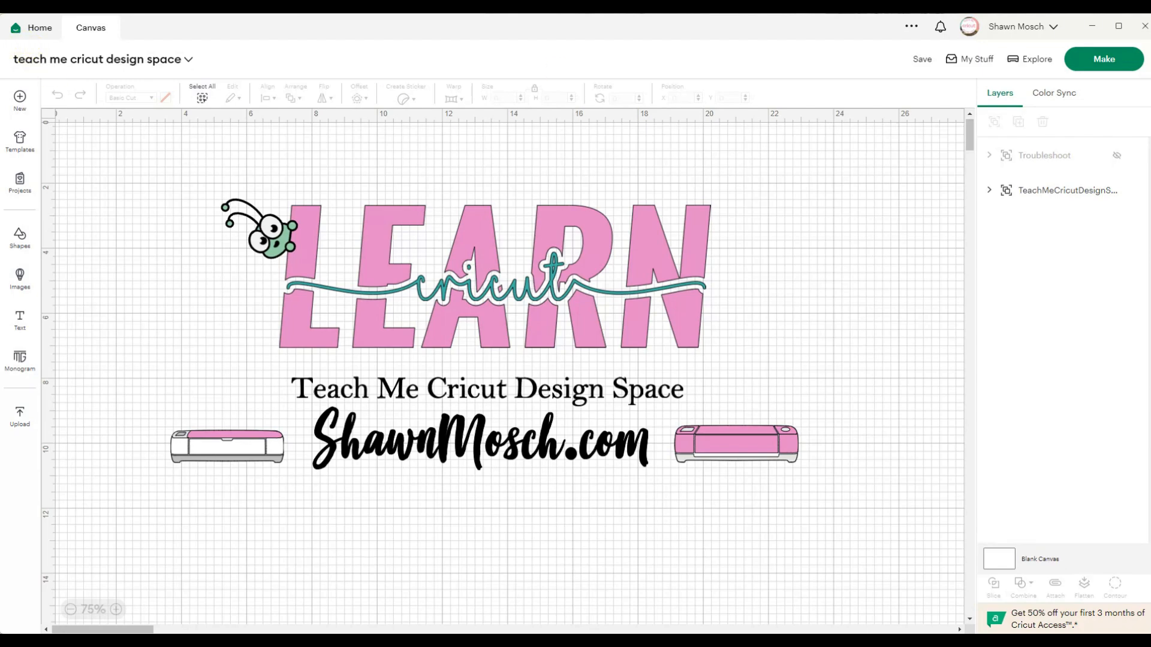
Step: Review the General, Content and Machines pages of the Design Space settings, and close the settings
click(1053, 28)
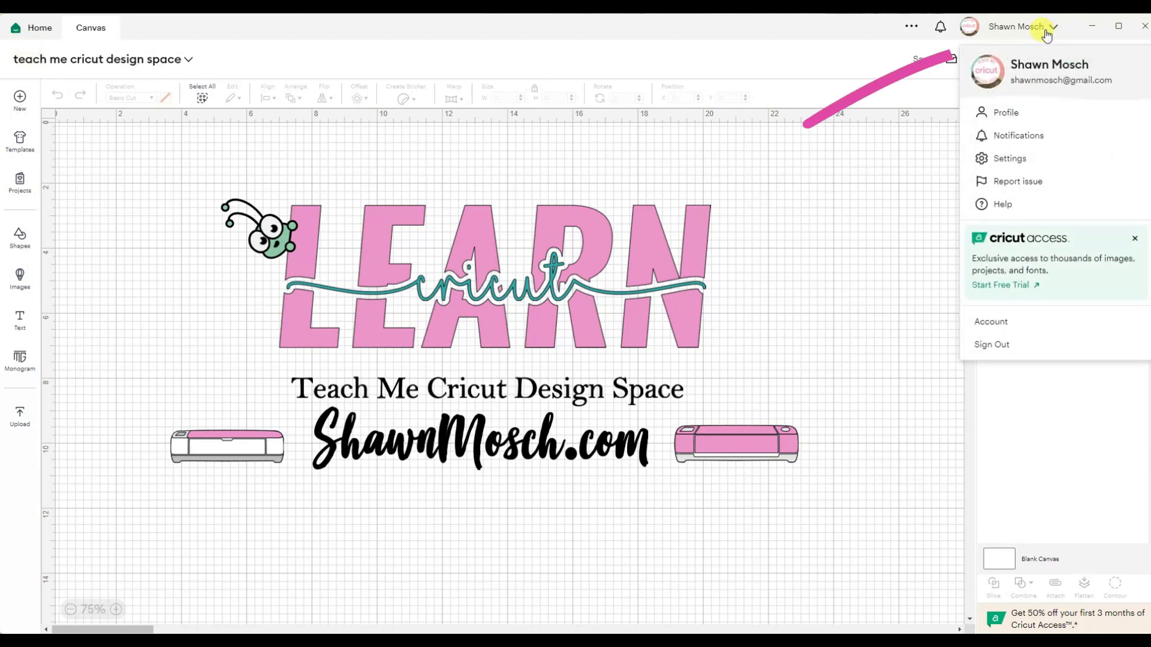
click(1027, 160)
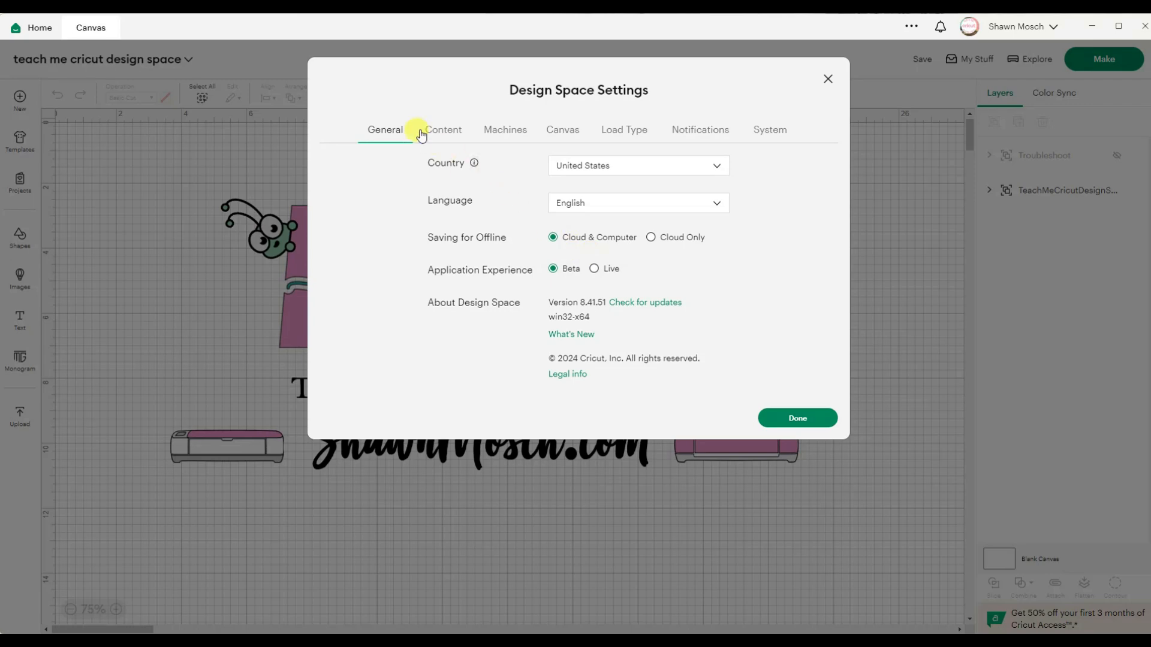
click(439, 136)
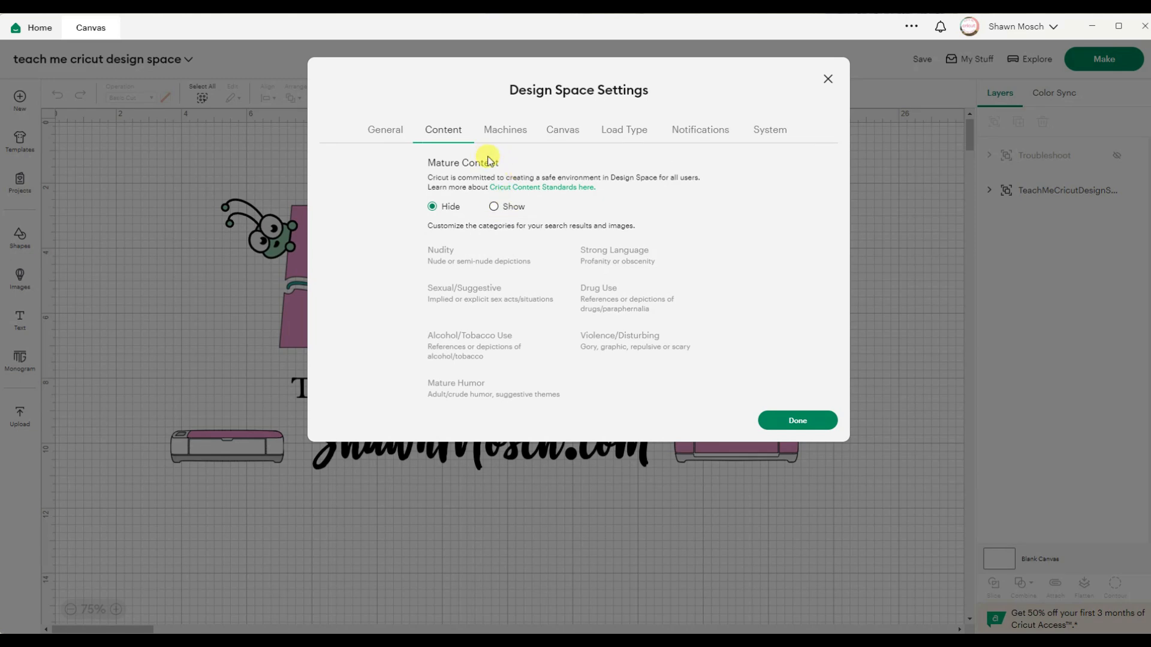
click(514, 139)
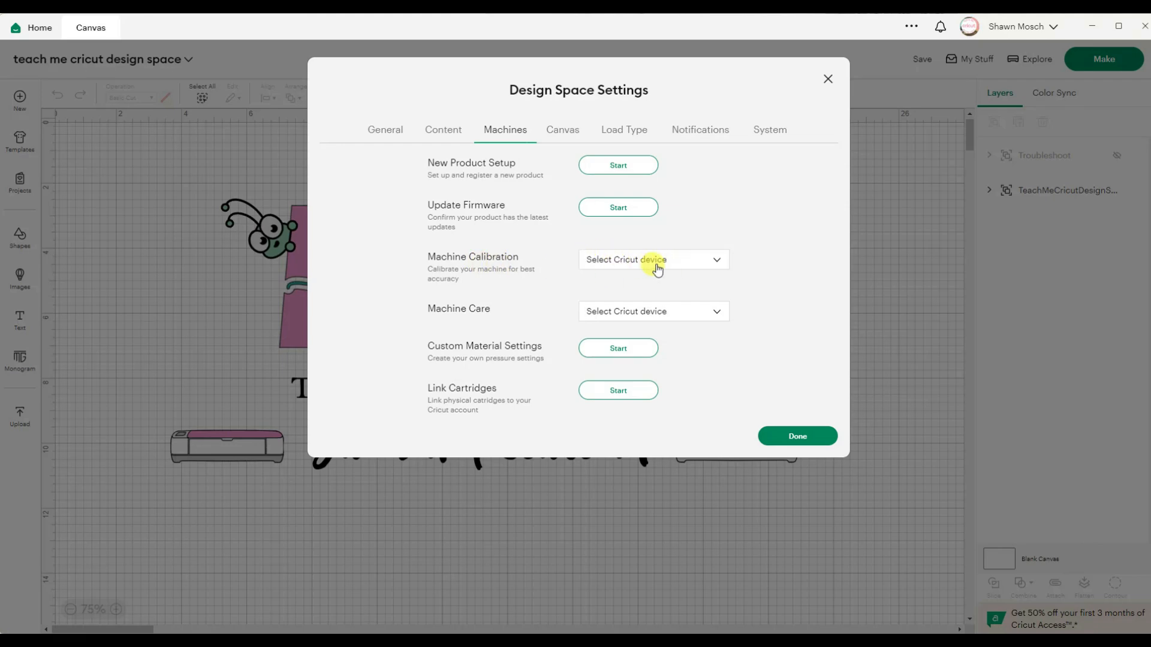
click(798, 437)
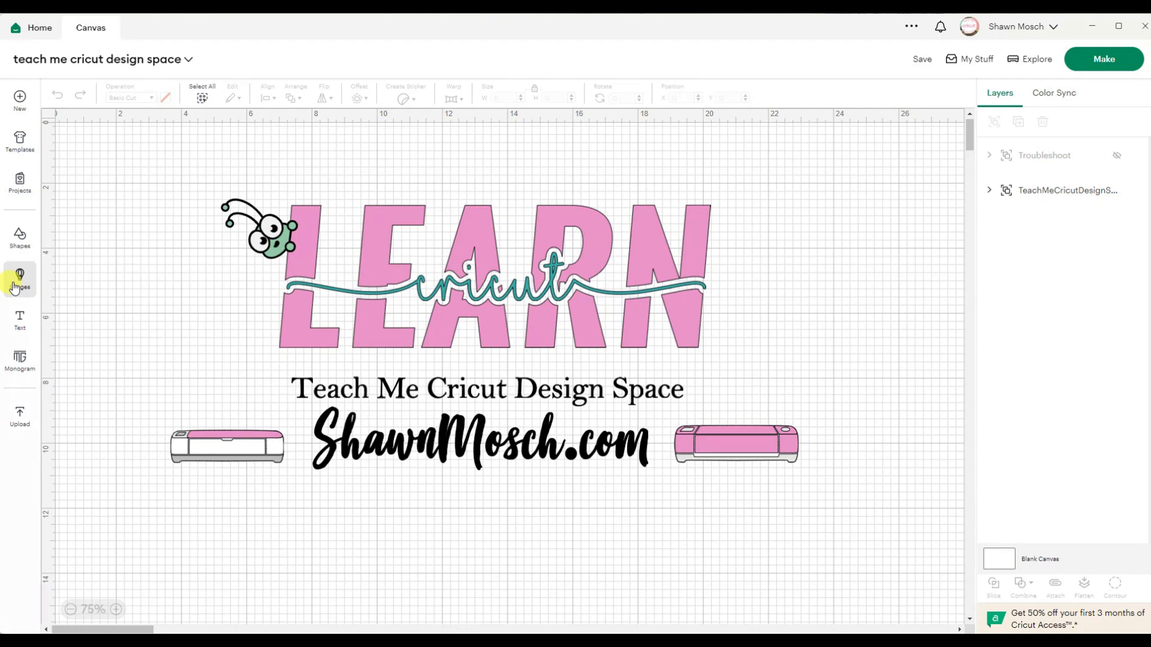
Step: Search the image library for "dog" and add the black sitting dog silhouette to the canvas
click(14, 287)
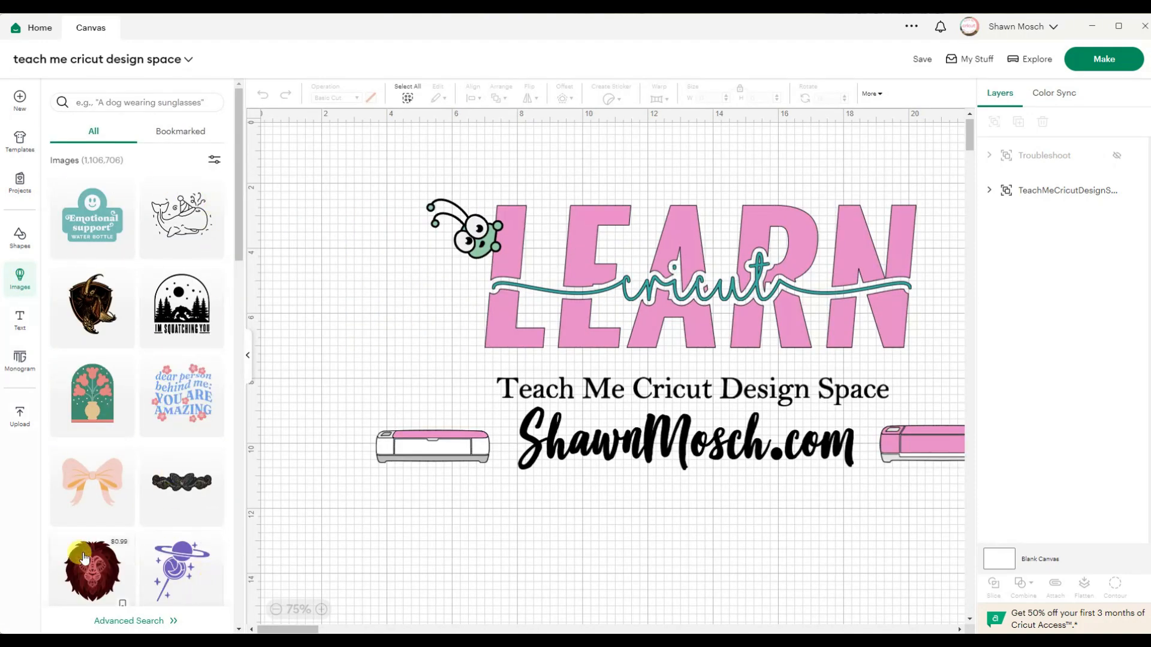
click(148, 102)
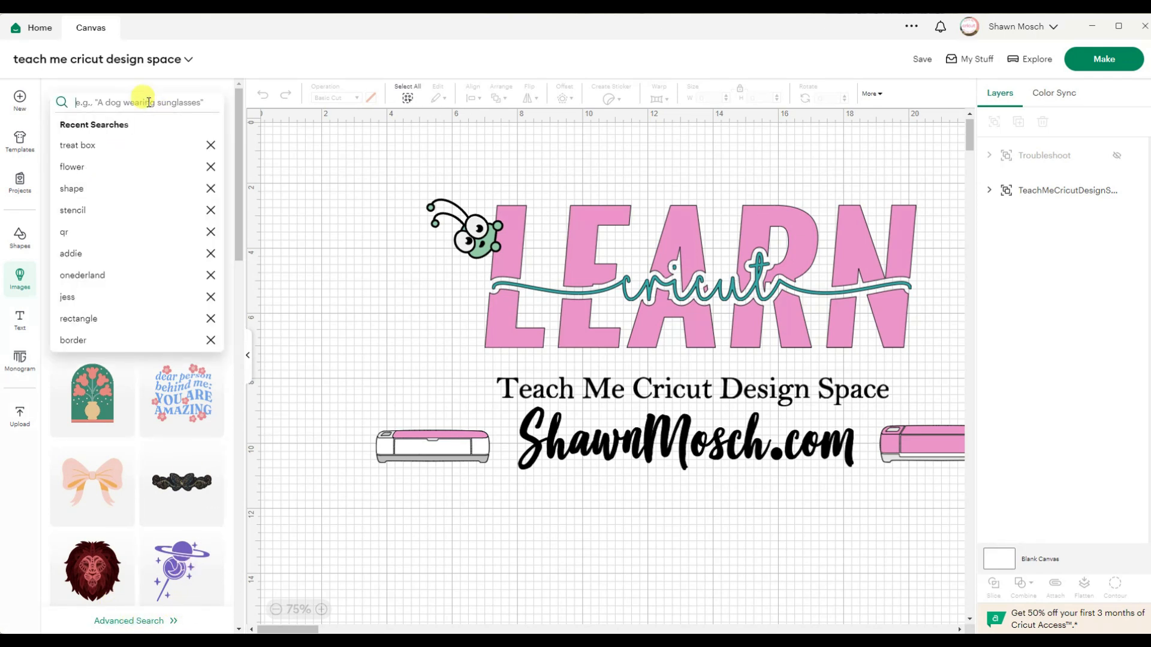
text(dog)
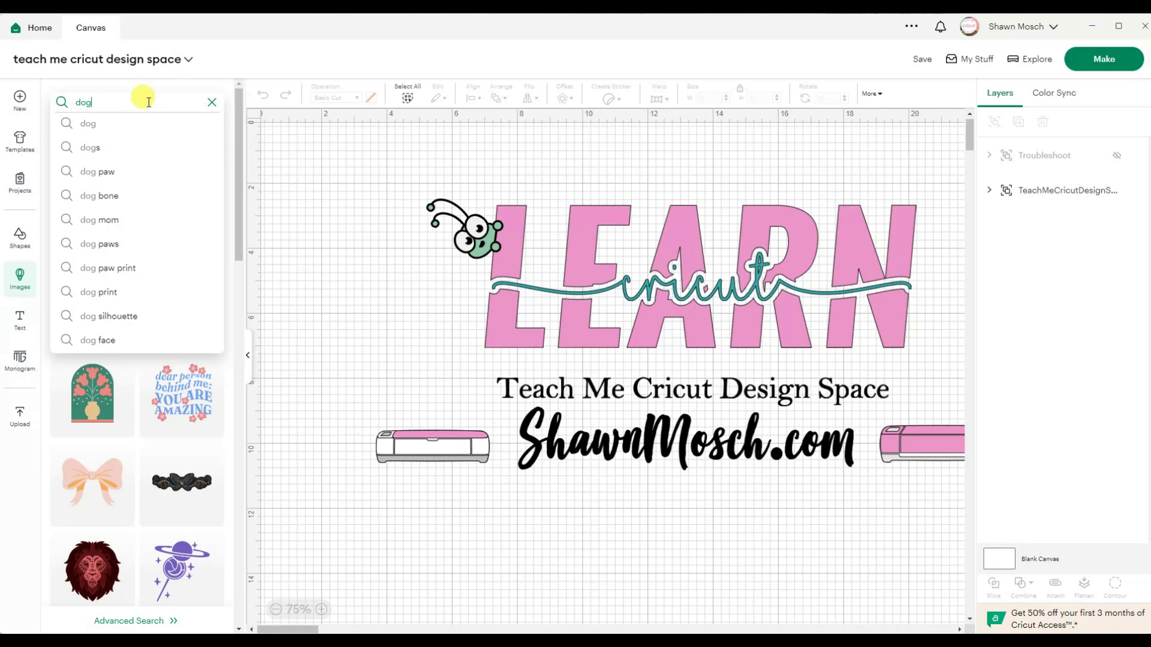
key(Return)
click(103, 217)
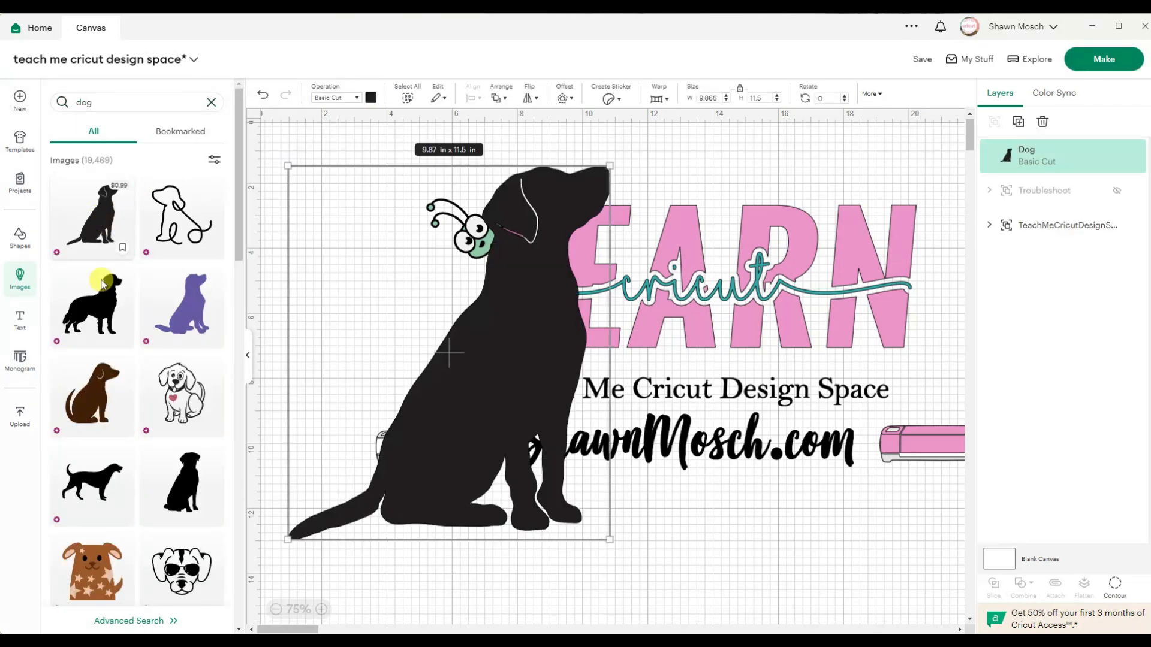
Step: Browse the dog results in Advanced Search, add the dog face with sunglasses to the canvas, and return to the design
click(146, 625)
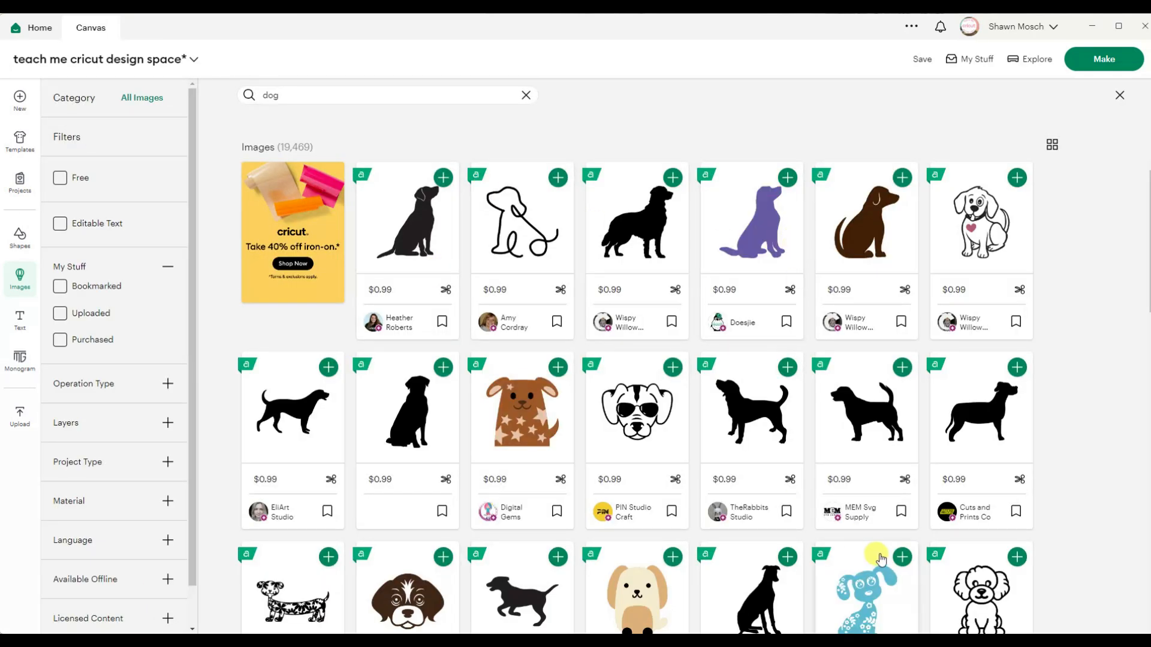
click(630, 422)
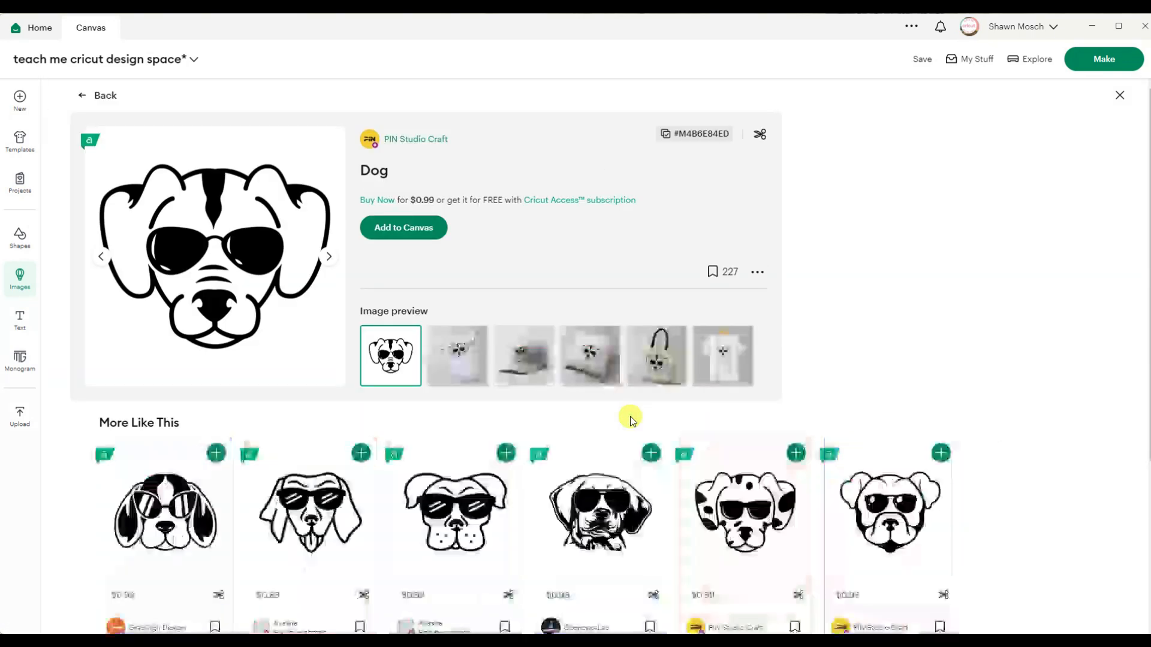
click(407, 228)
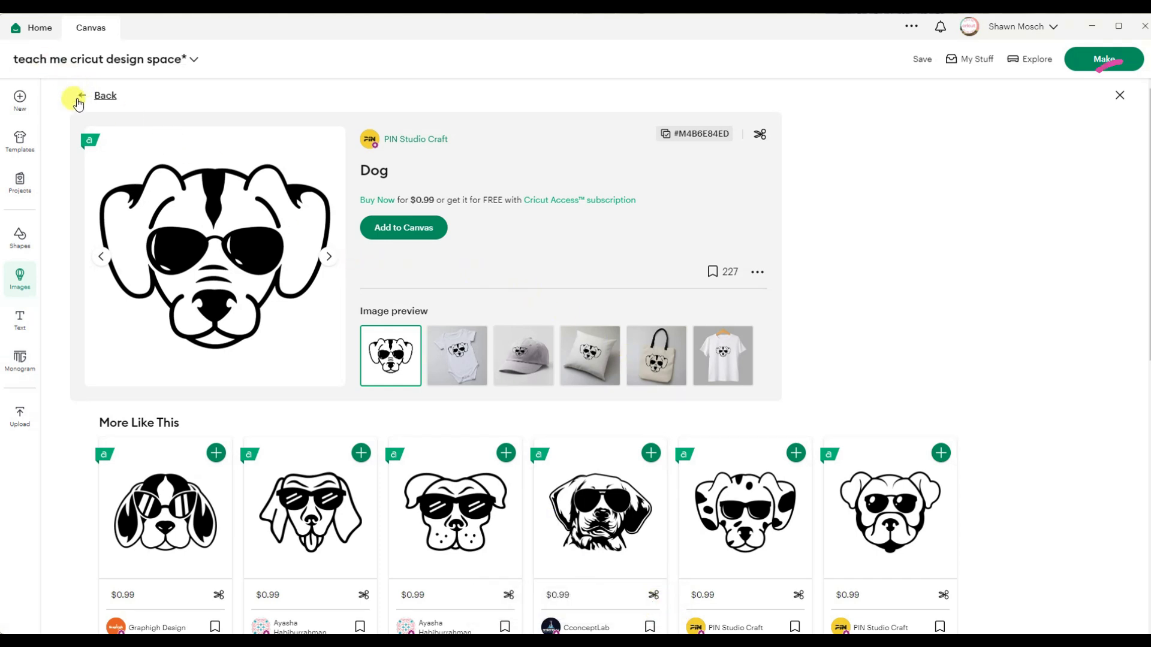
click(1119, 98)
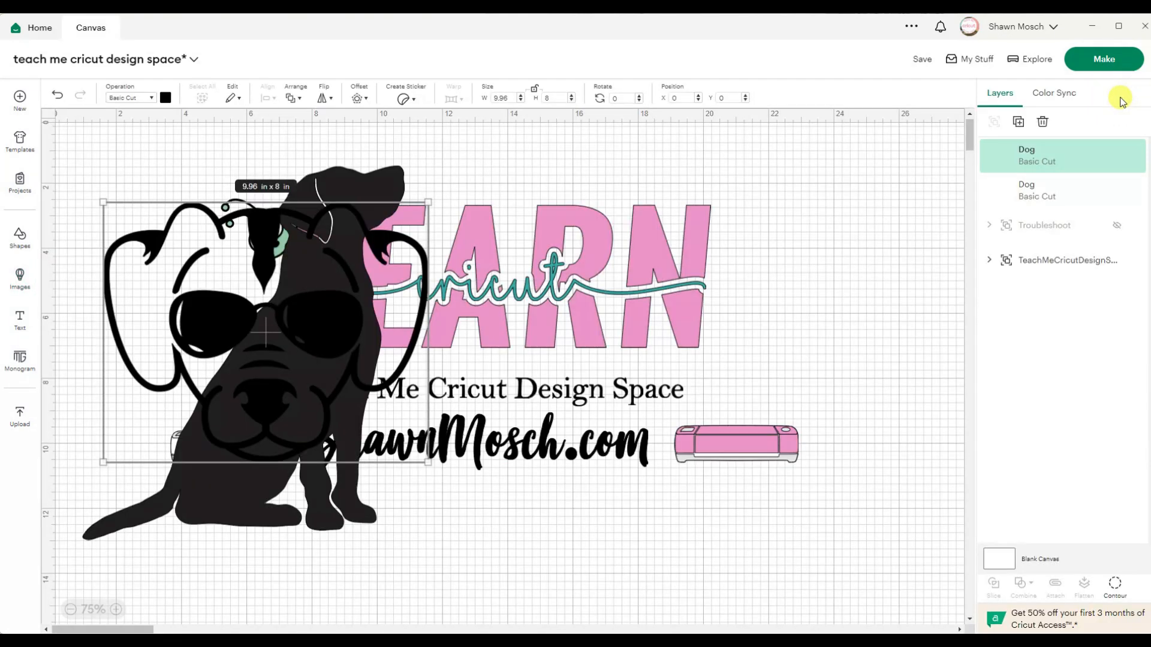
Step: Shrink the dog face to about 4.84 x 3.89 in and place it right of LEARN; shrink the sitting dog left of the word
drag(214, 324, 660, 338)
drag(875, 477, 707, 343)
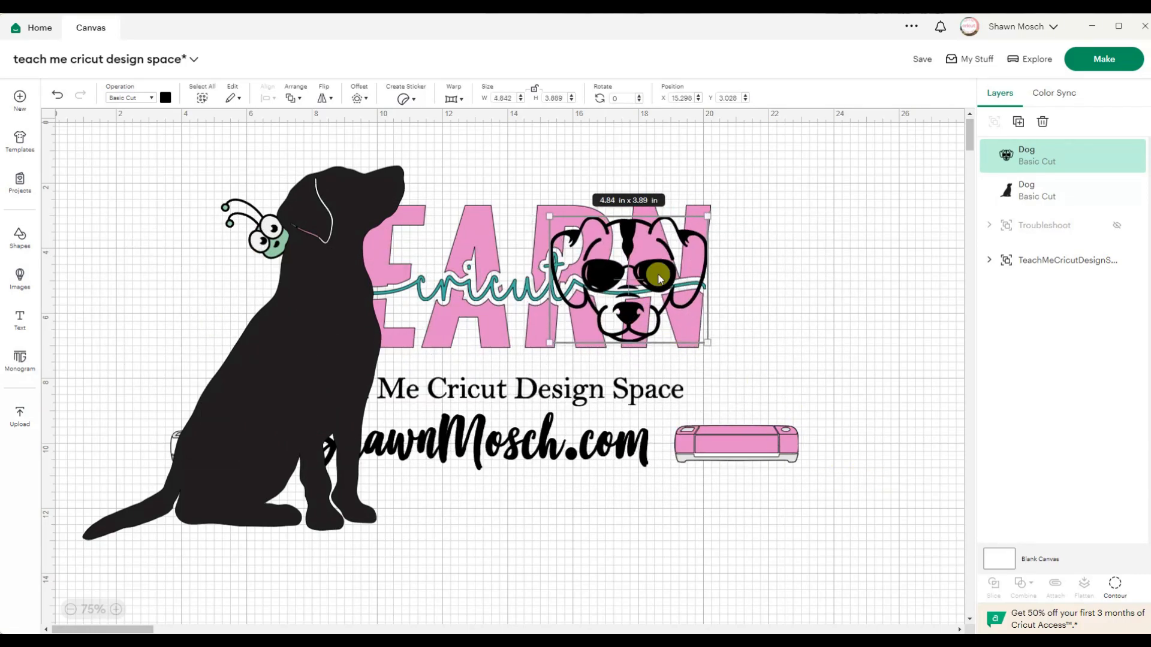
drag(658, 275, 841, 281)
click(335, 396)
drag(404, 540, 166, 294)
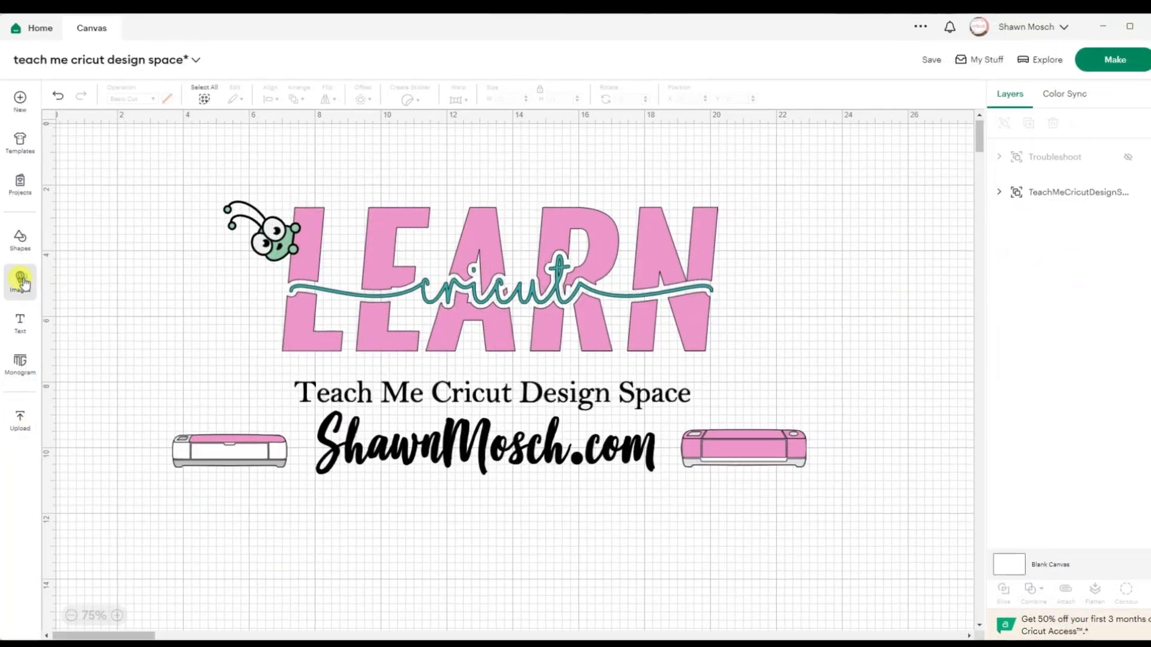
click(20, 279)
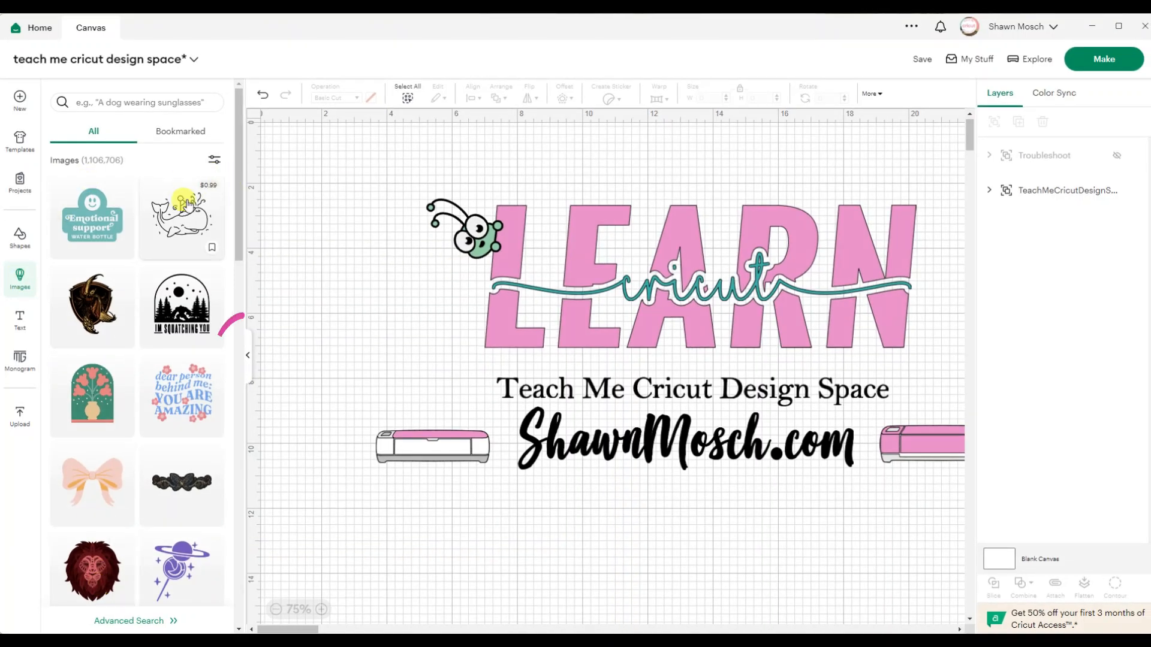
click(249, 360)
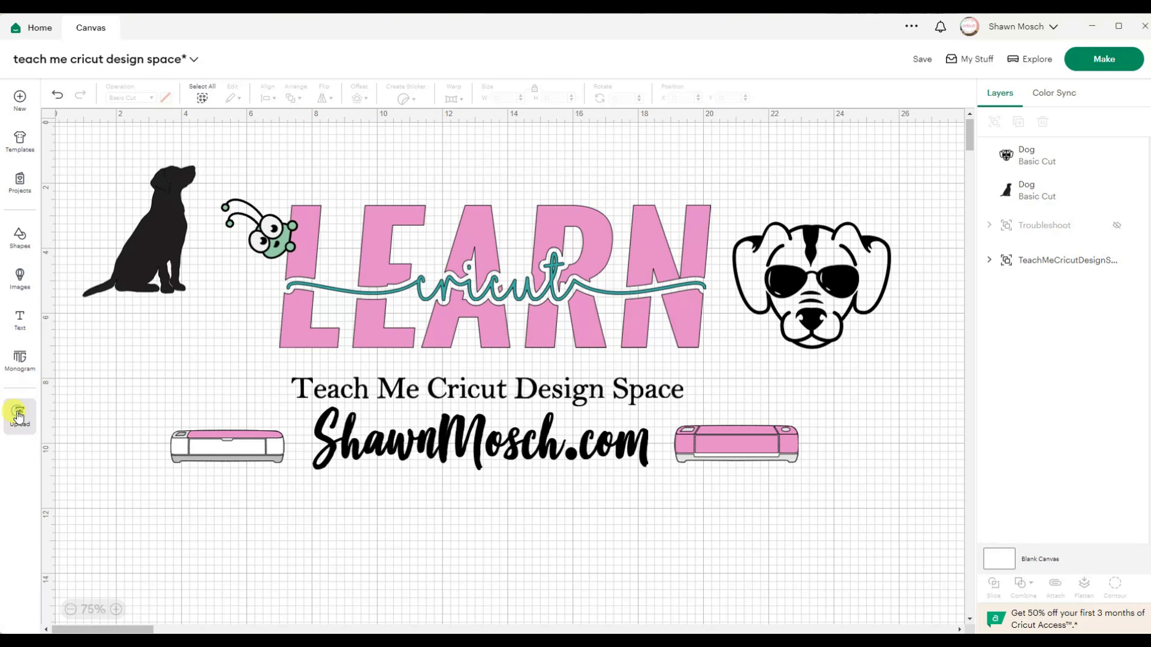
Step: Start an image upload and choose 41-418523_painting-clipart-paint-palette-paint-party-clip-art.png from the Downloads folder
click(18, 415)
click(127, 239)
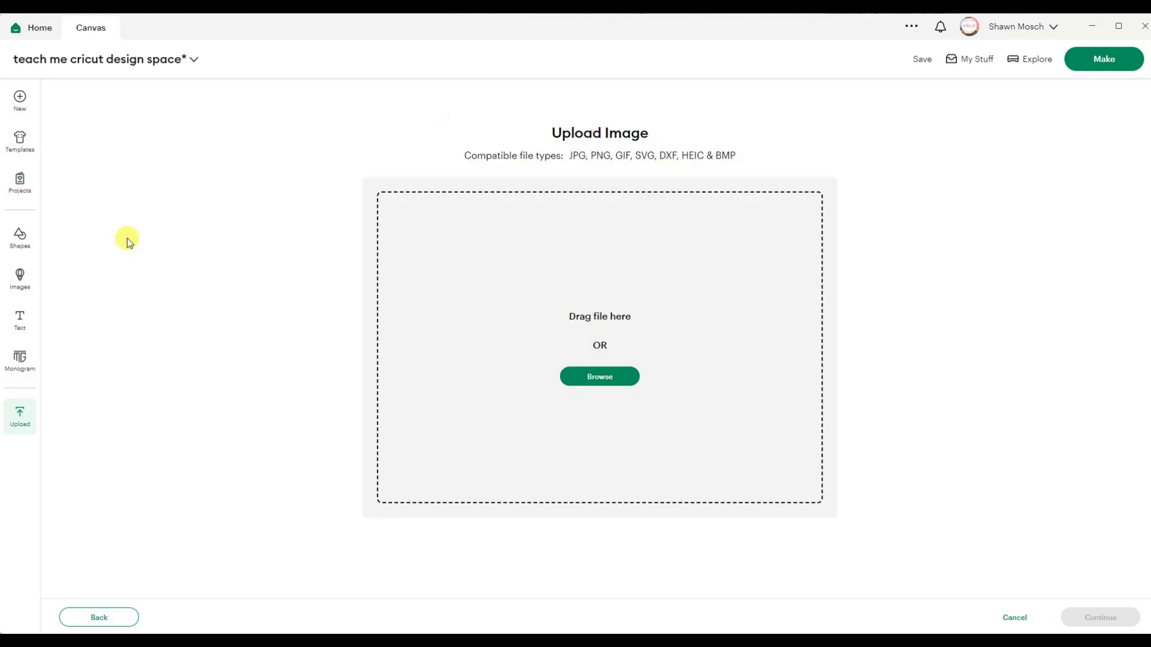
click(601, 381)
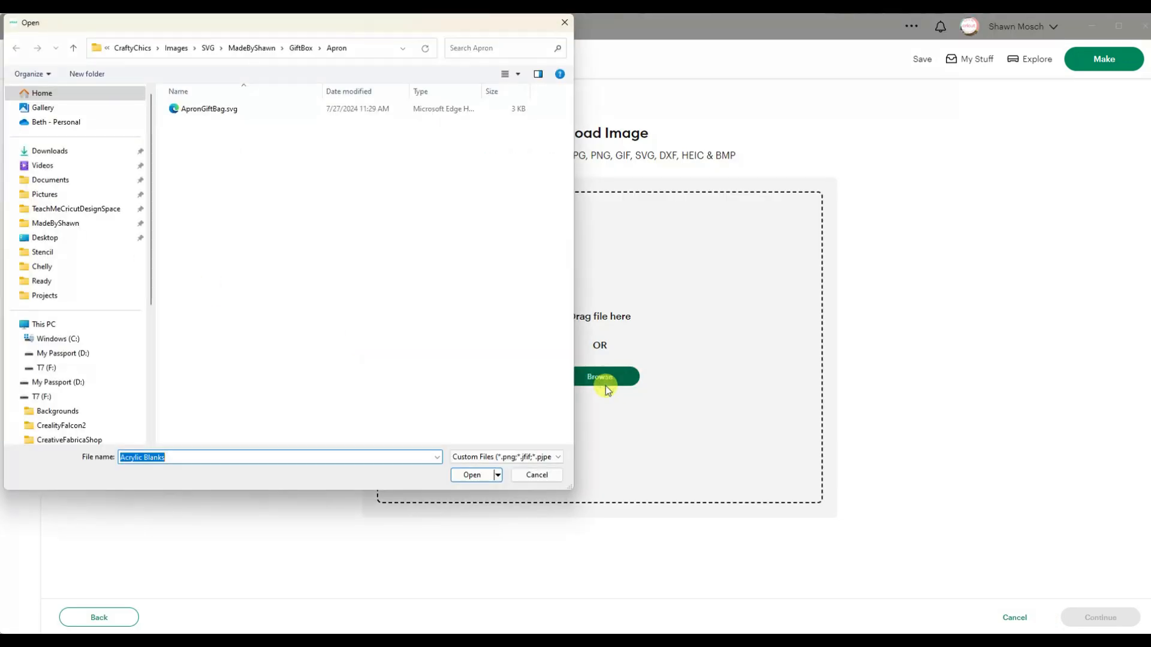
click(53, 153)
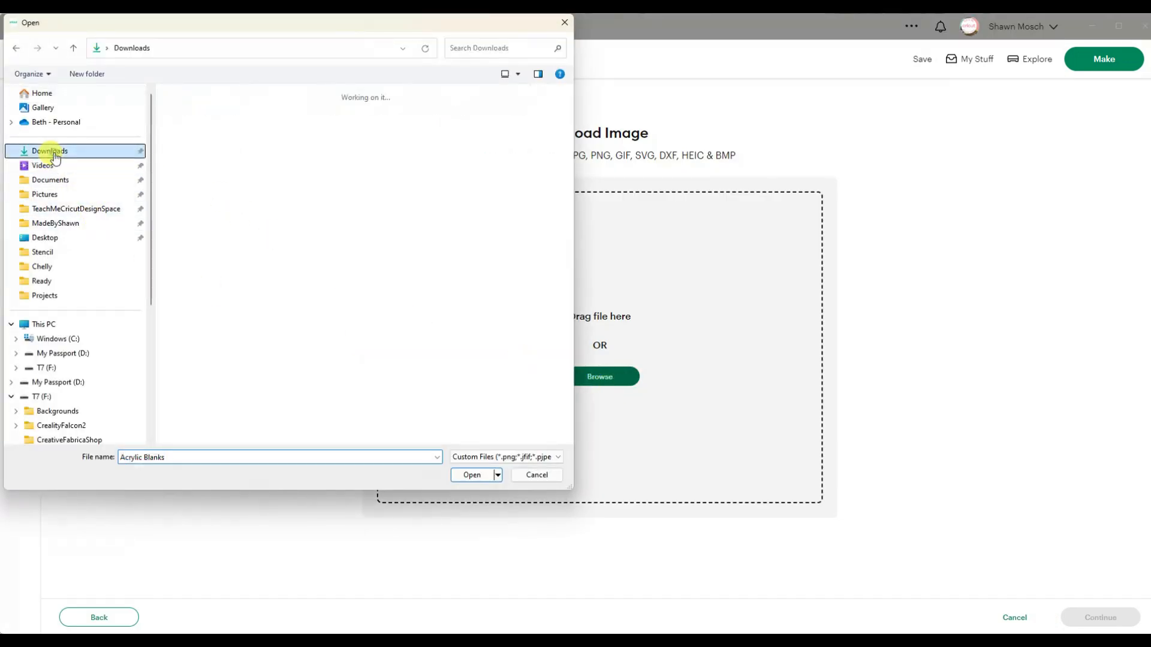
click(333, 256)
double_click(332, 254)
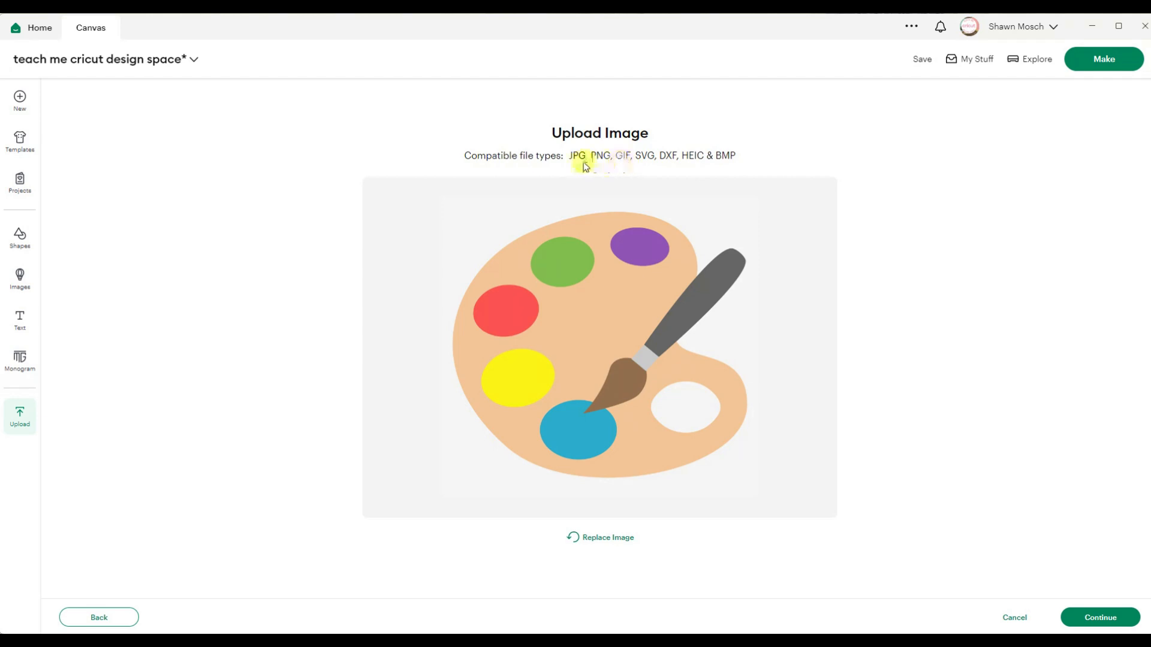
Step: Remove the background around the paint palette and inside its thumb hole with the manual Select tool, and apply the result
click(1100, 623)
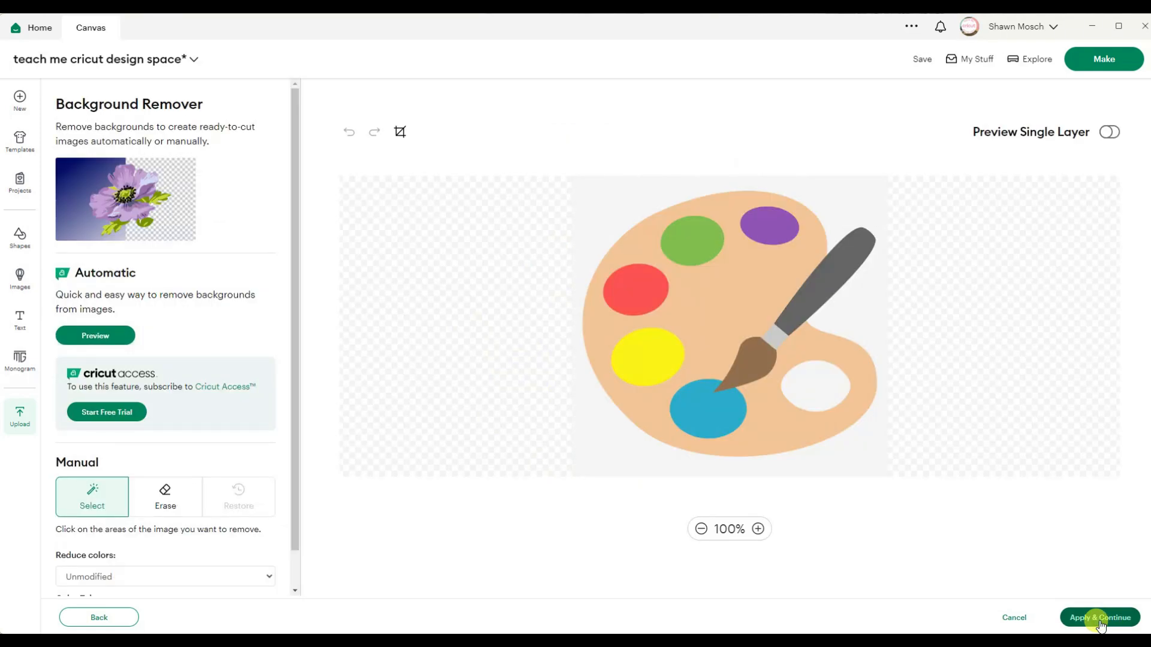
click(80, 504)
click(605, 200)
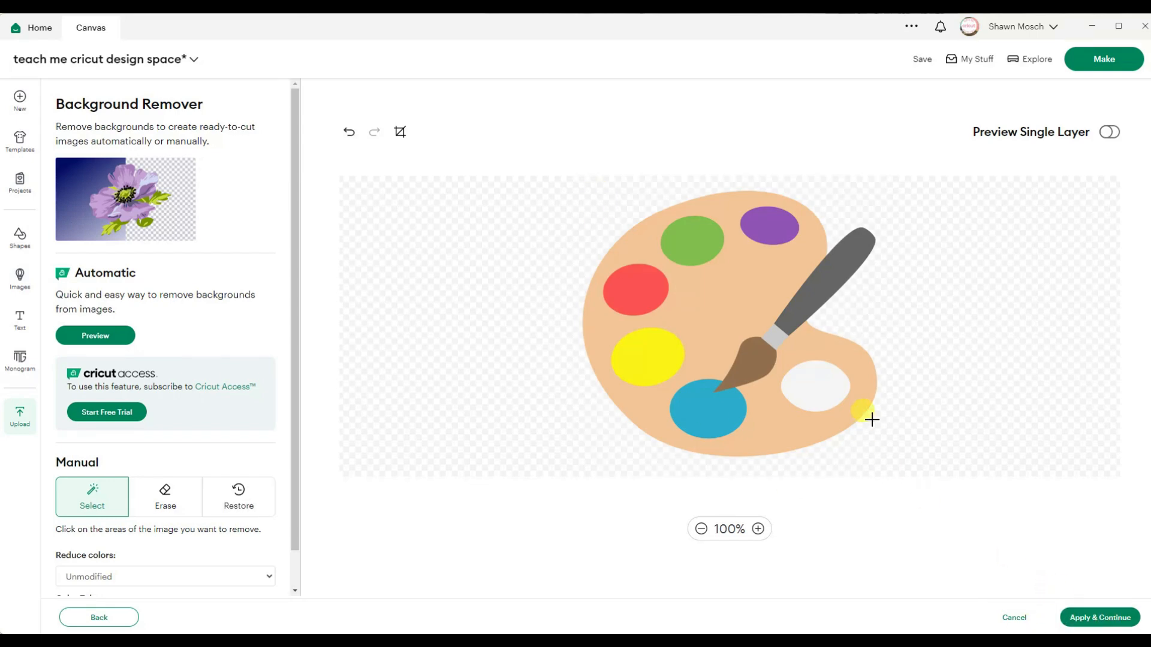
click(1096, 617)
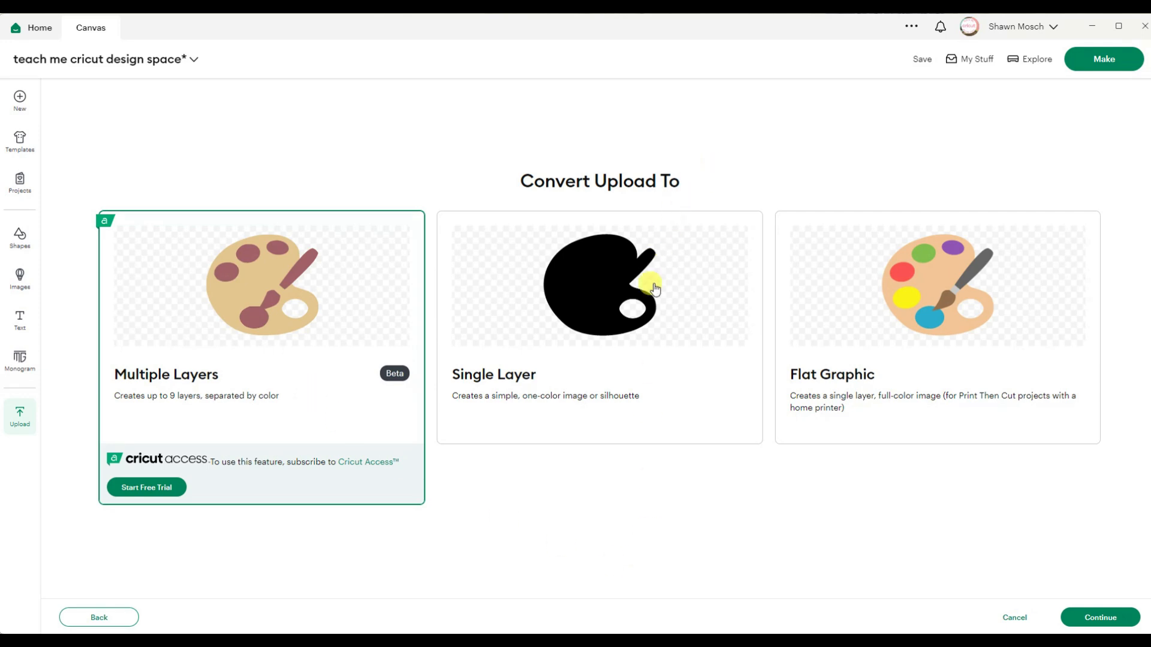
Step: Convert the palette upload to a Single Layer image and finish uploading it
click(655, 313)
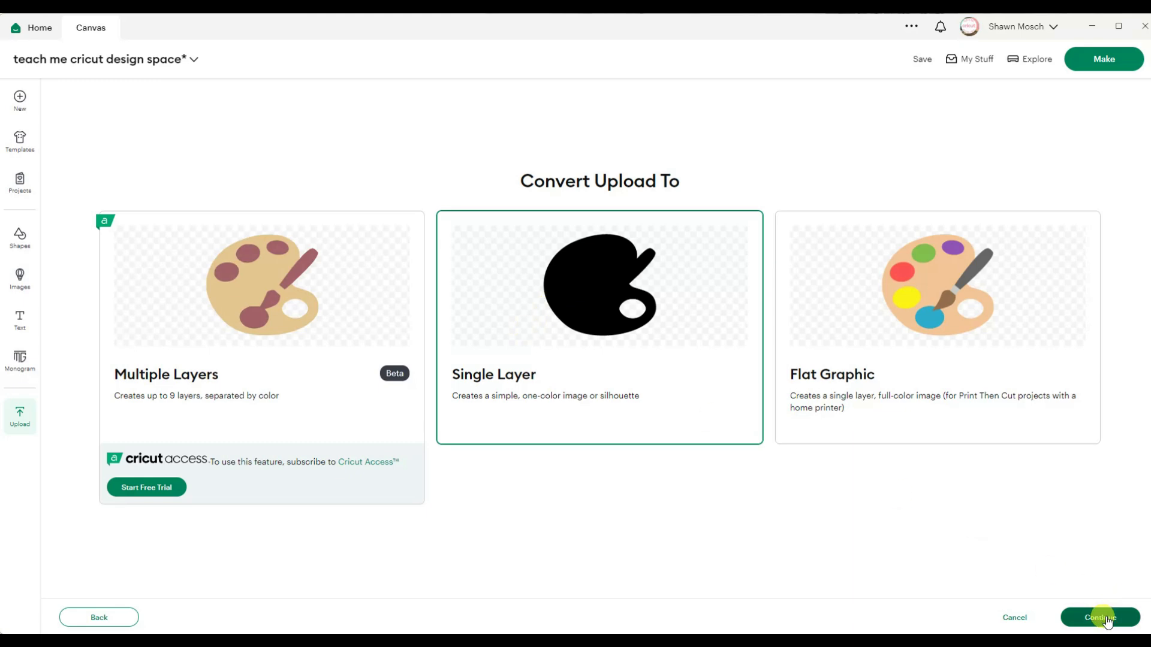
click(1102, 618)
click(1107, 620)
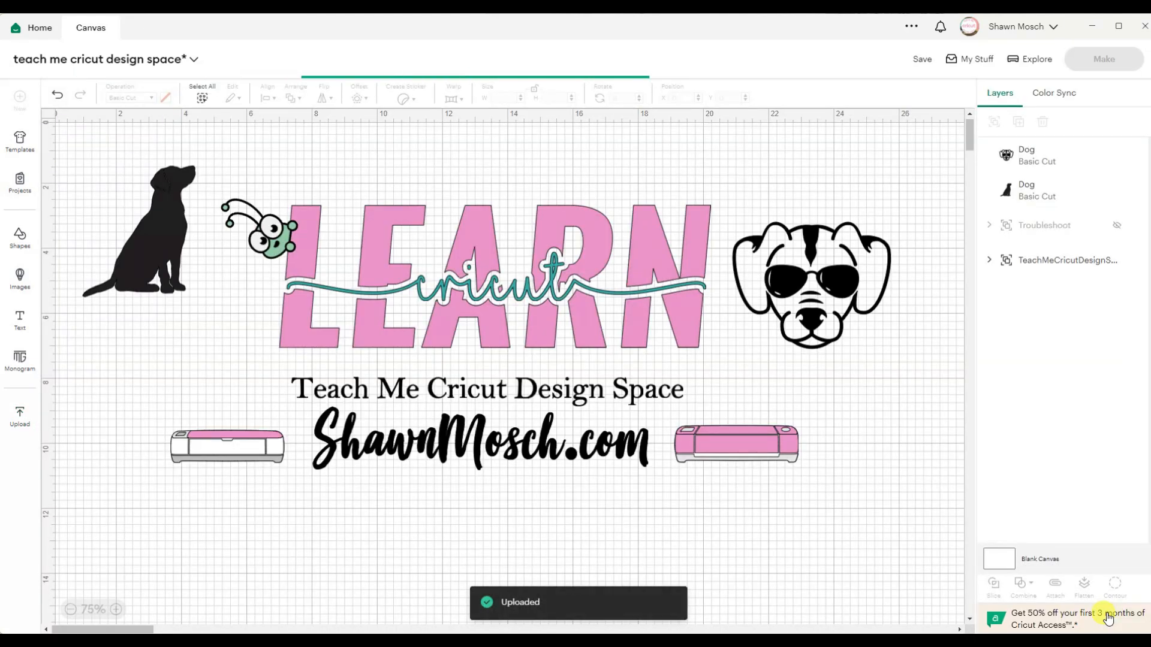
Step: Start another image upload and choose the same paint palette PNG from the Downloads folder
click(18, 417)
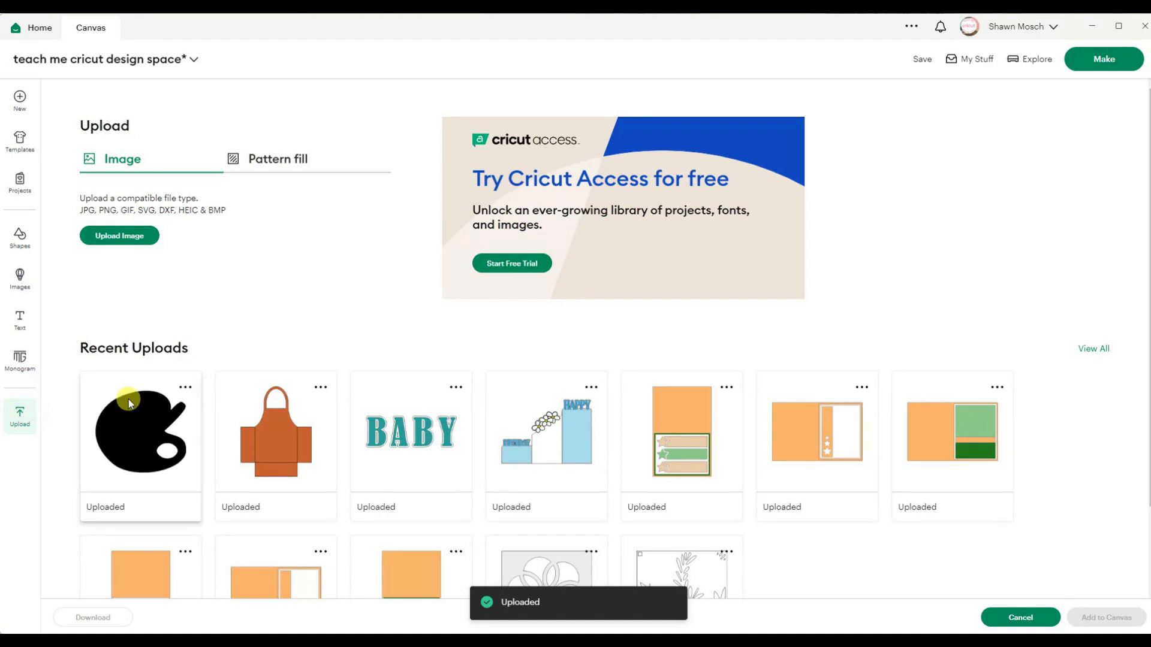
click(109, 239)
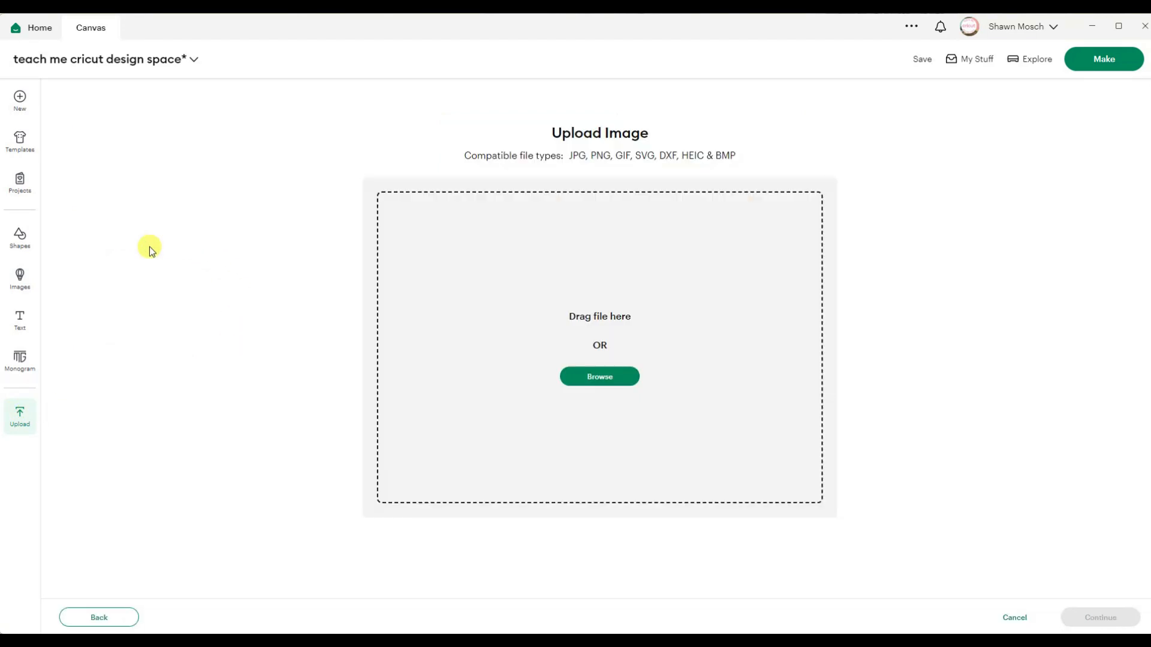
click(620, 379)
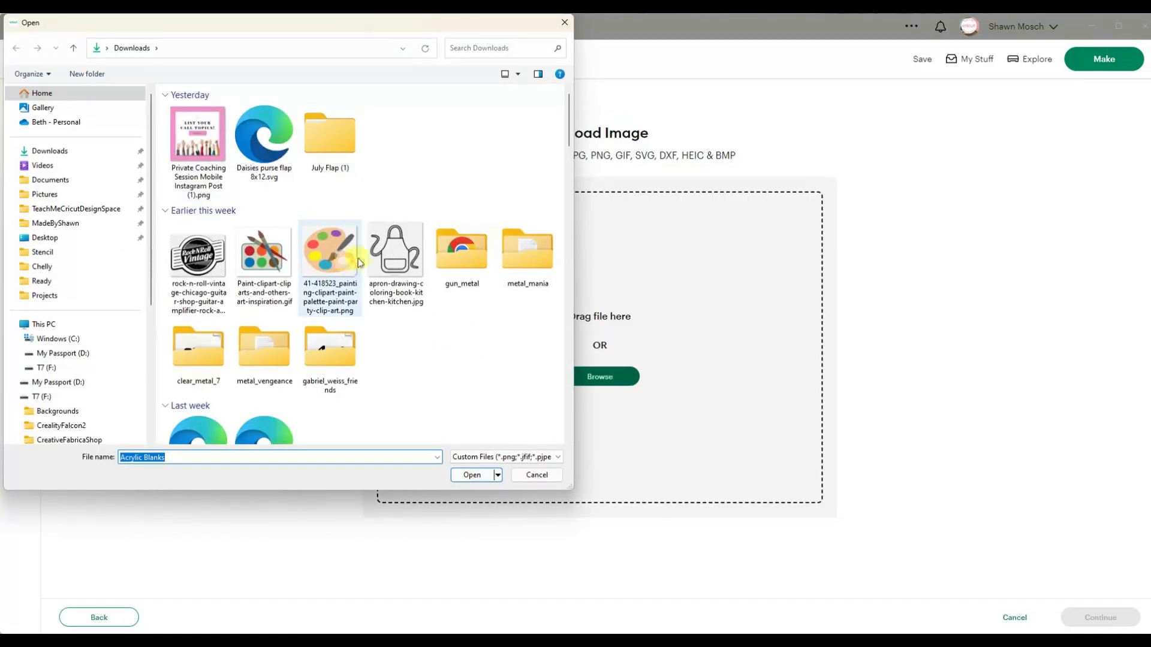
double_click(338, 257)
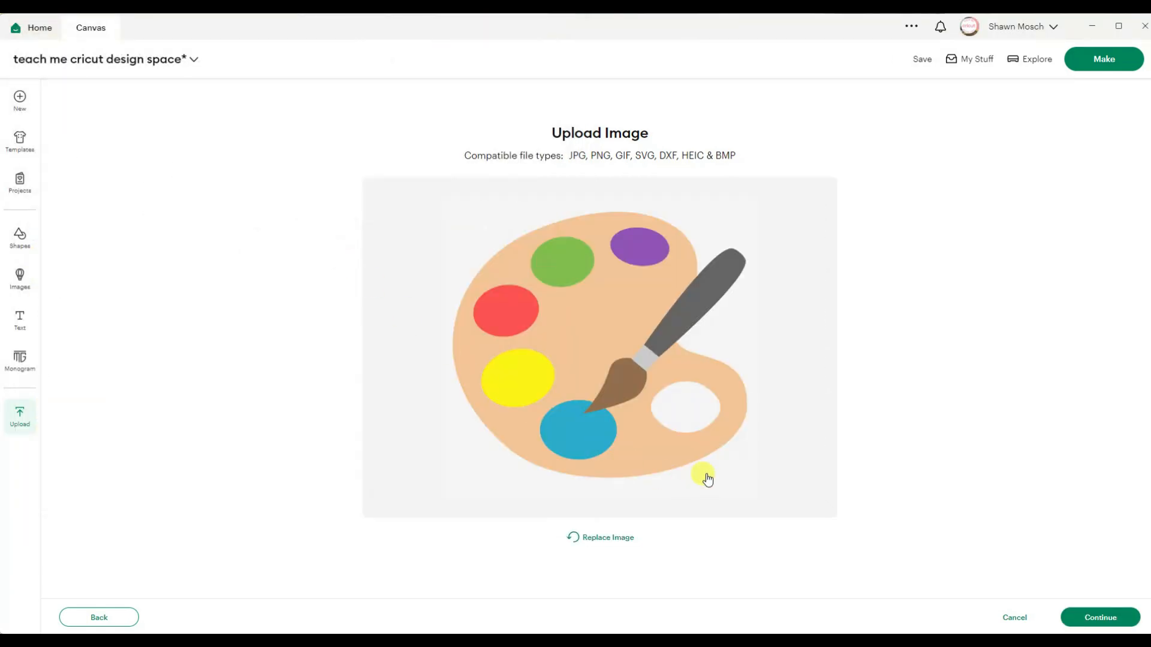
Step: Remove the background, the tan palette and all parts of the brush with the manual Select tool, keeping only the paint spots
click(1110, 618)
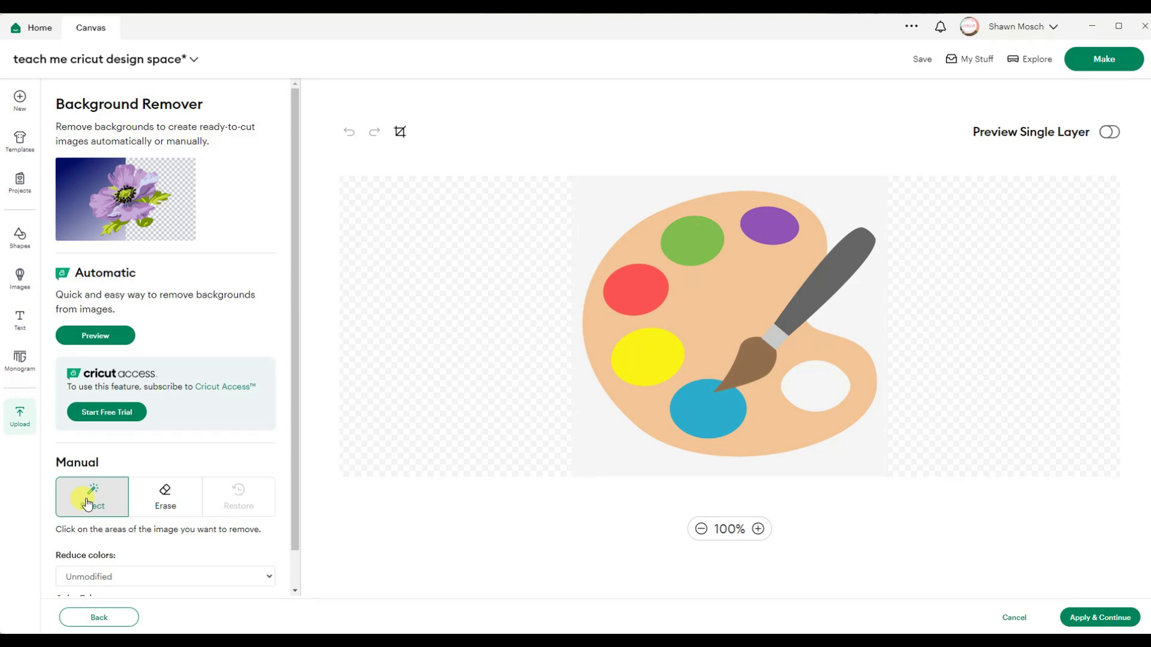
click(818, 383)
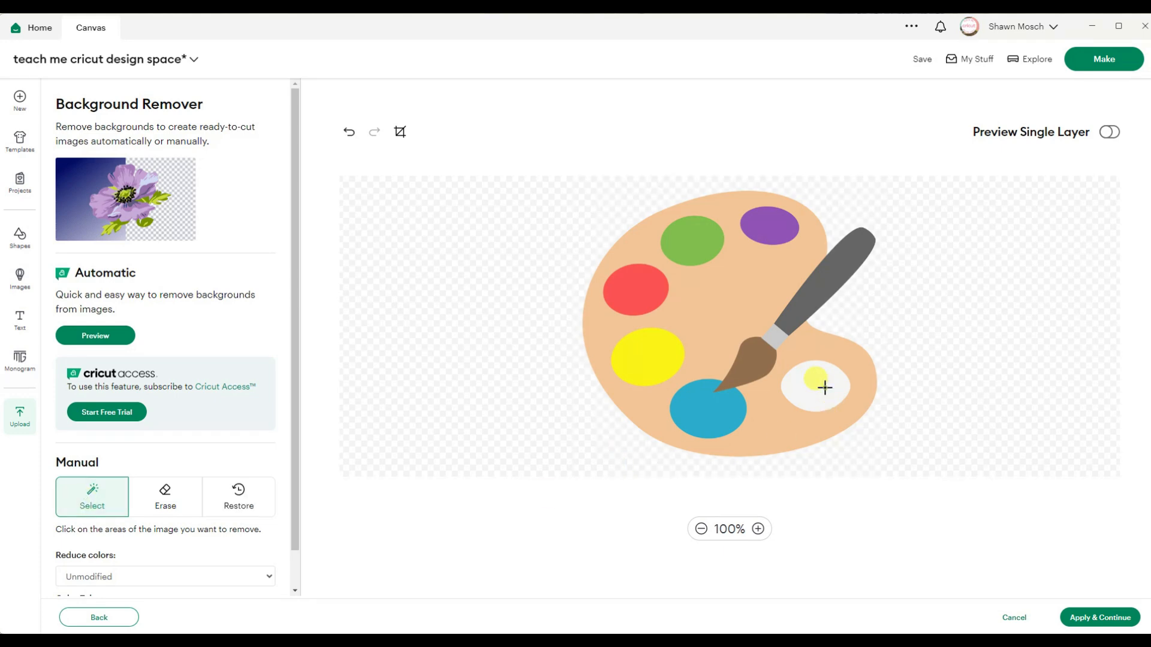
click(779, 429)
click(756, 367)
click(822, 290)
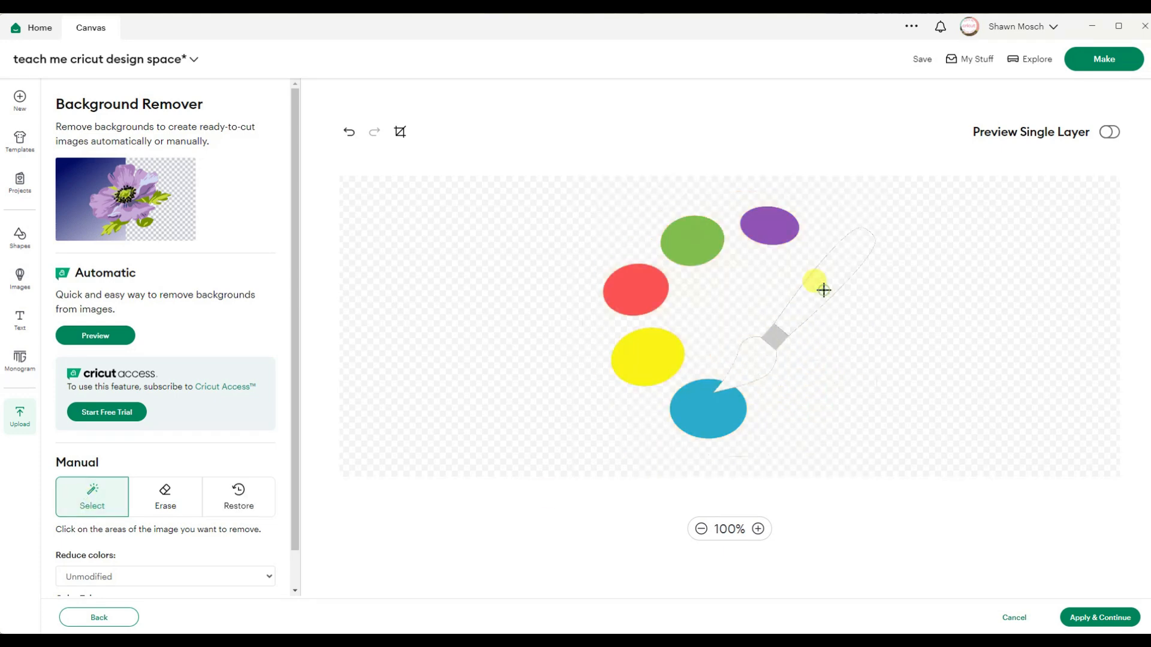
click(771, 334)
Step: Erase the leftover brush fragments and outline around the blue paint spot with the manual Erase tool
click(173, 509)
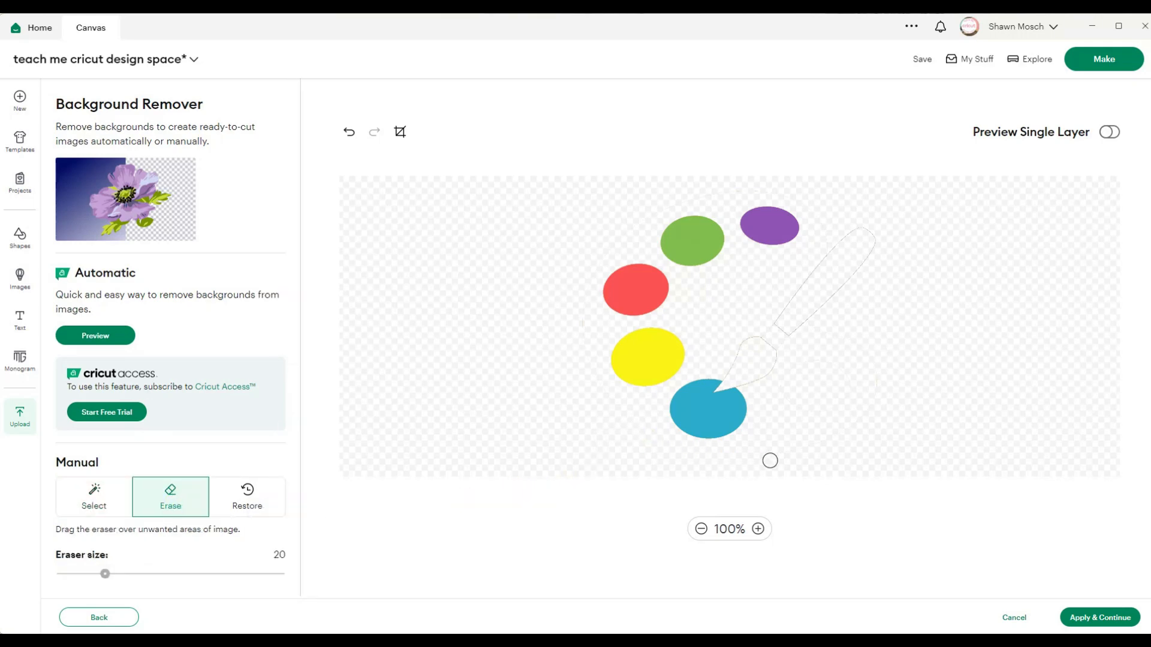
mouse_move(866, 383)
mouse_down()
mouse_move(841, 408)
mouse_move(842, 357)
mouse_move(819, 377)
mouse_move(775, 382)
mouse_move(814, 351)
mouse_move(871, 361)
mouse_move(871, 288)
mouse_move(846, 238)
mouse_move(772, 345)
mouse_up()
click(758, 529)
click(758, 528)
click(757, 528)
click(757, 529)
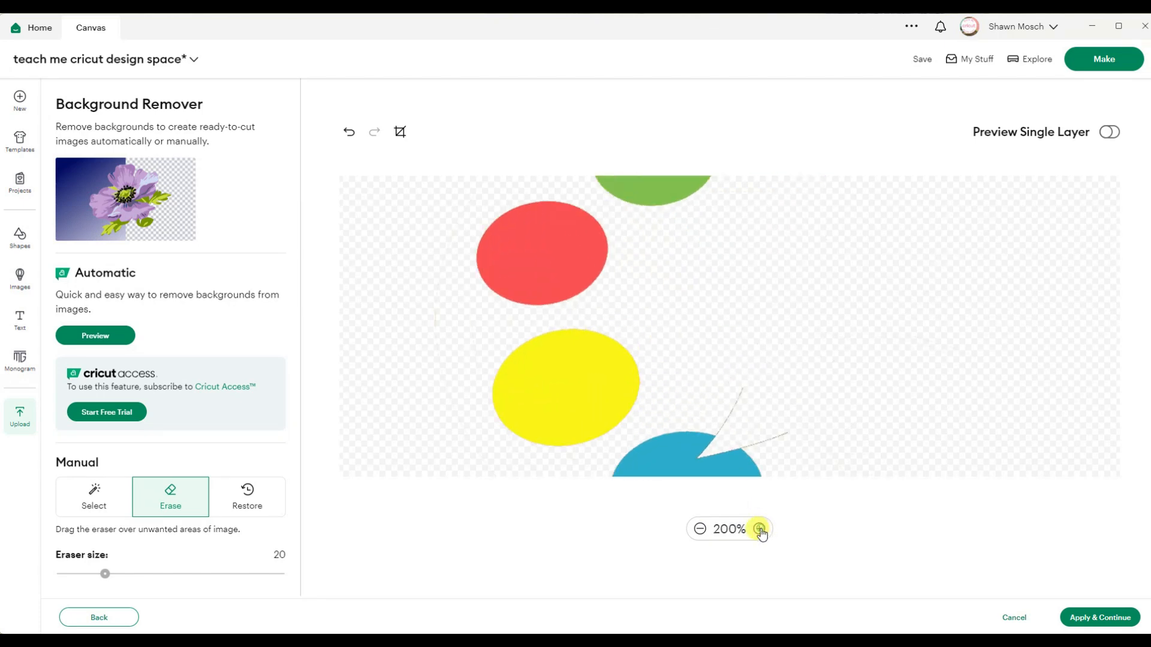
click(758, 528)
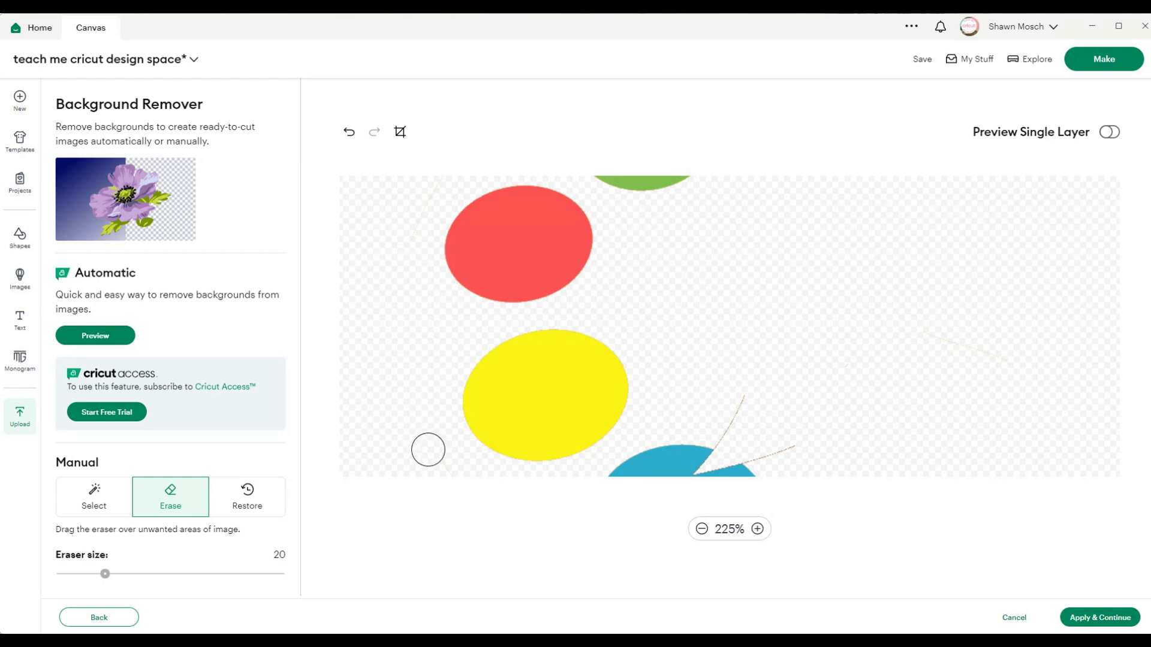
scroll(801, 379, down, 4)
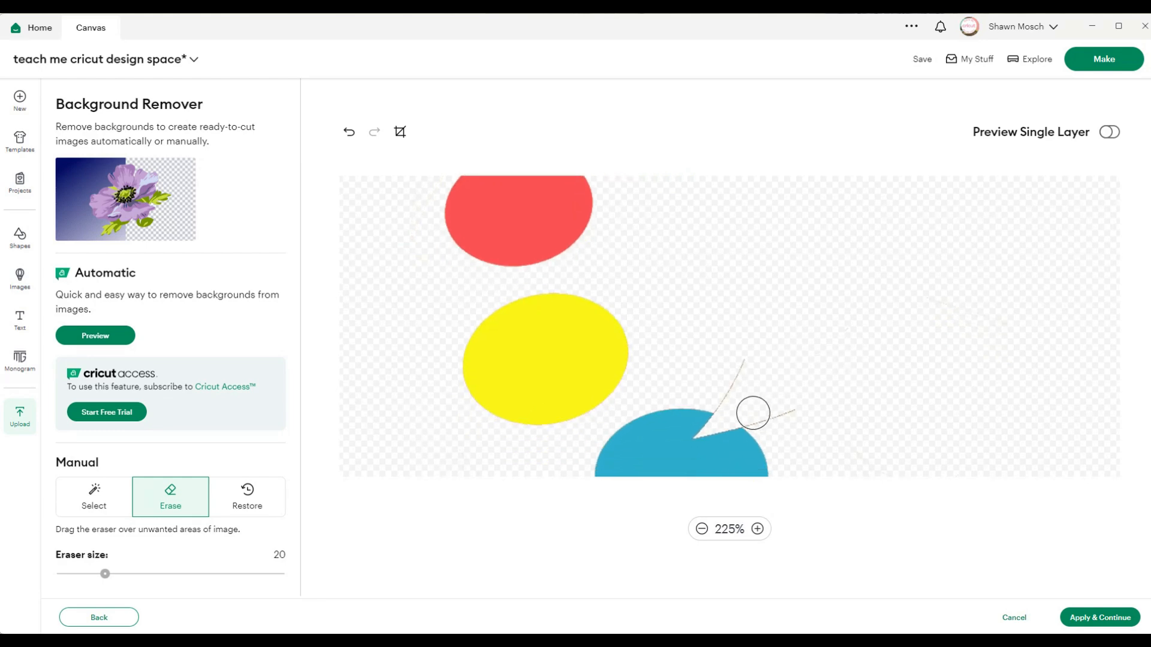
drag(753, 411, 788, 388)
click(720, 397)
click(702, 529)
click(703, 530)
click(701, 530)
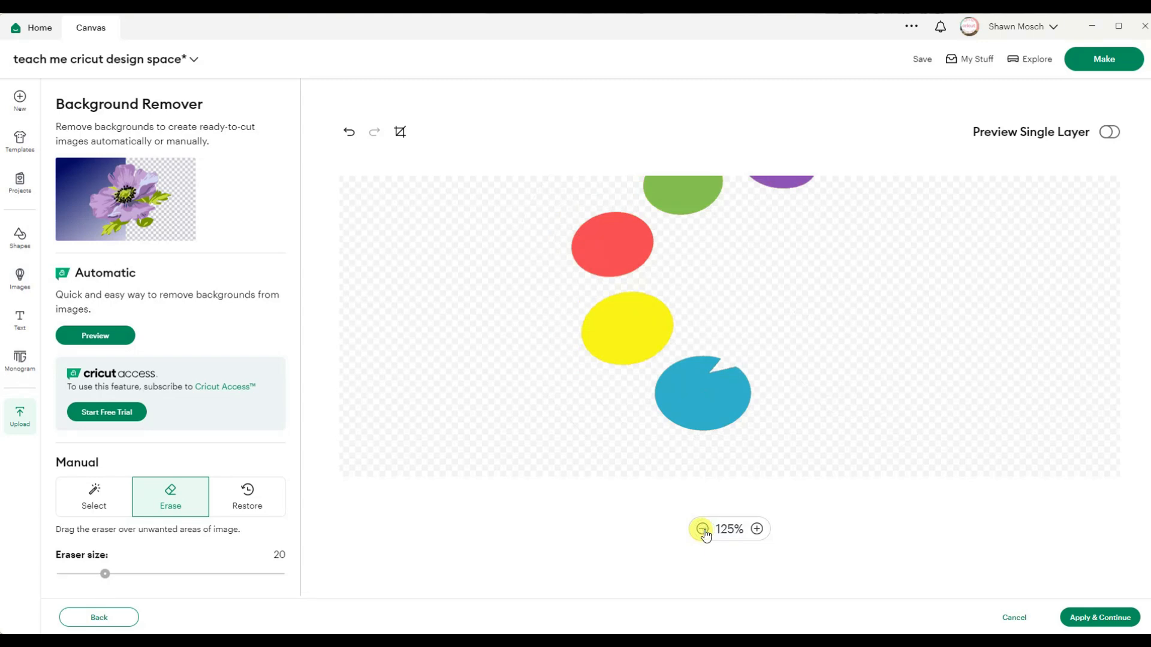
click(700, 530)
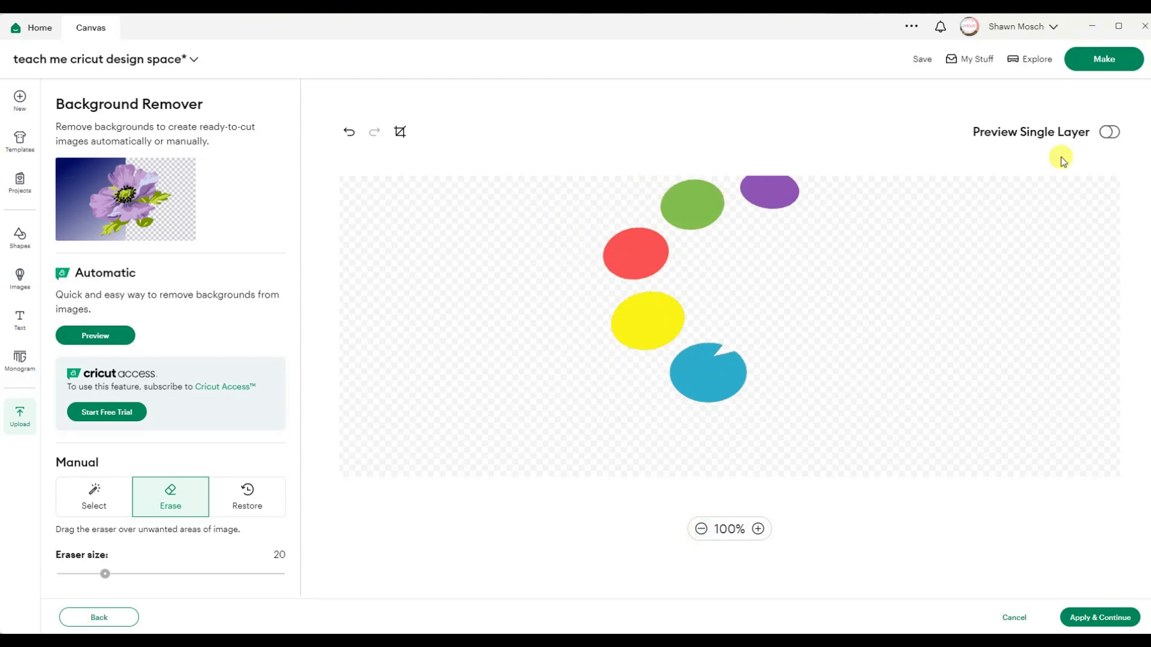
Step: Turn on Preview Single Layer and erase the stray outline traces around the paint spots
click(1109, 133)
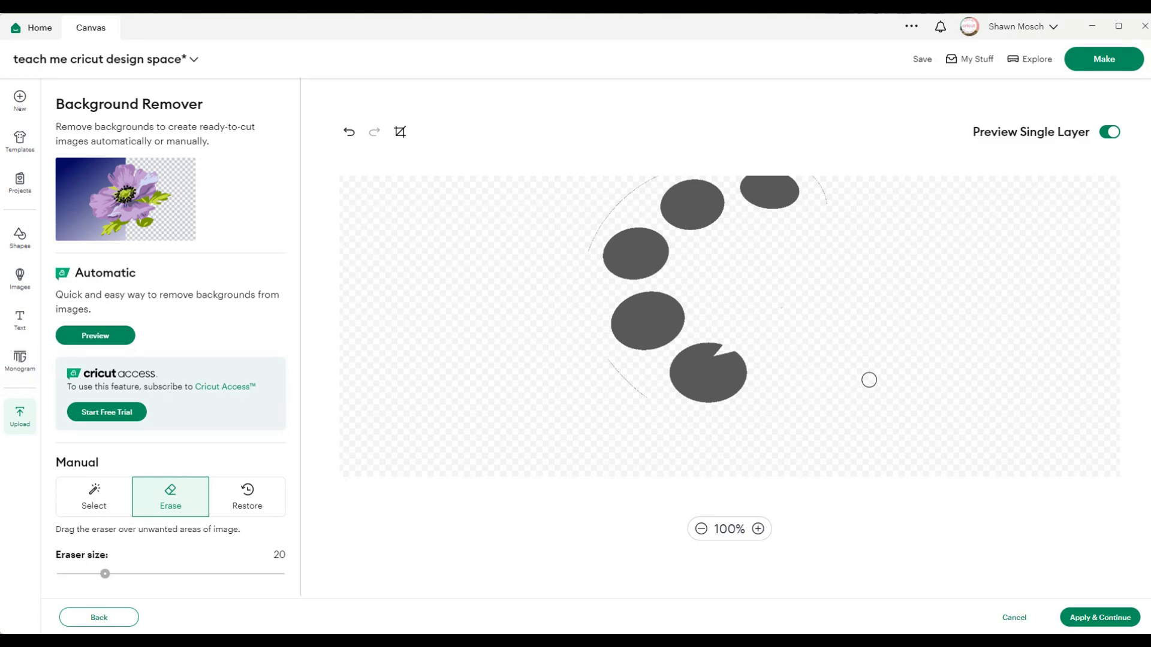
mouse_move(599, 364)
mouse_down()
mouse_move(617, 369)
mouse_move(643, 414)
mouse_up()
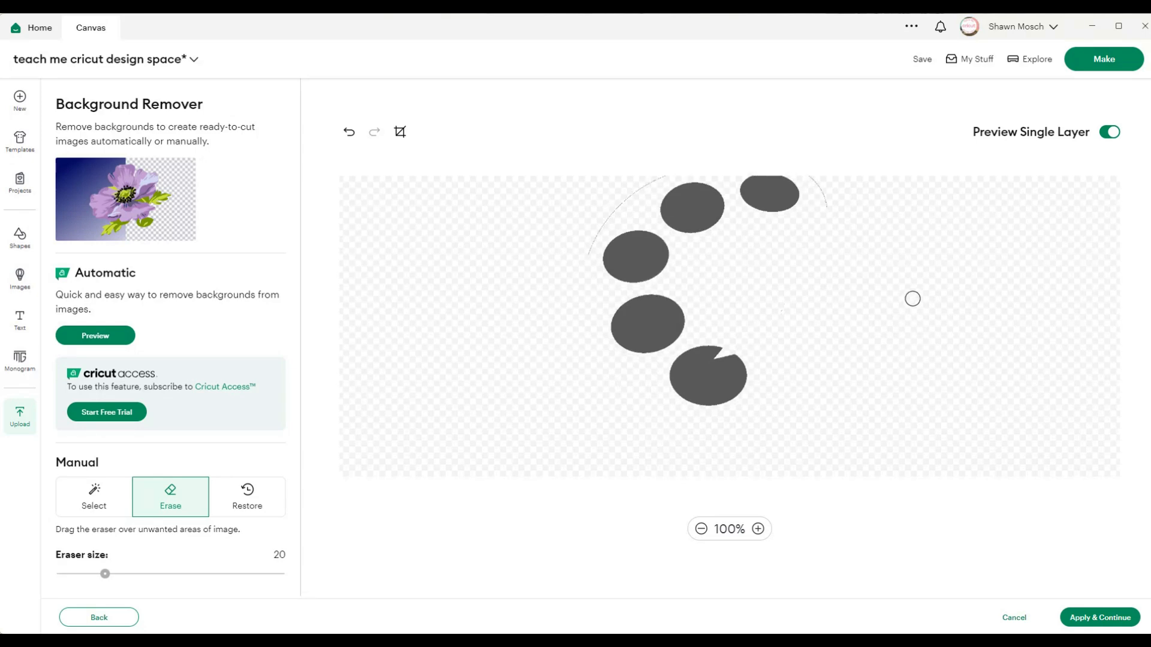
scroll(1071, 281, up, 3)
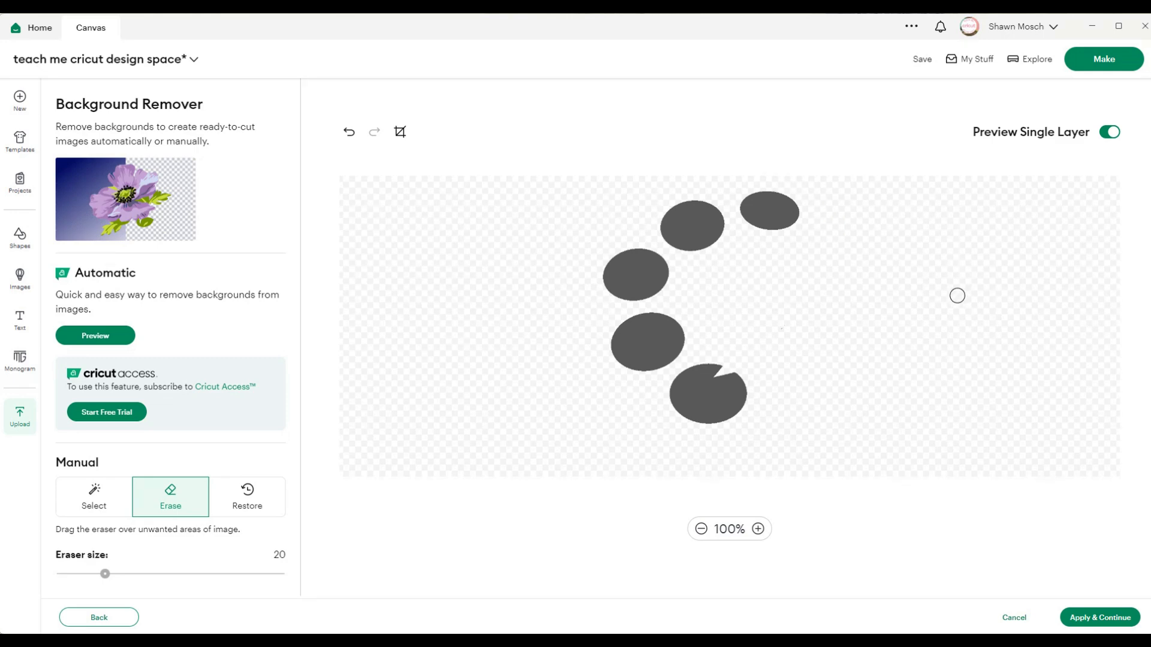
Step: Apply the cleanup, convert the paint spots to a Single Layer image and finish uploading it to the canvas
click(1102, 618)
click(614, 304)
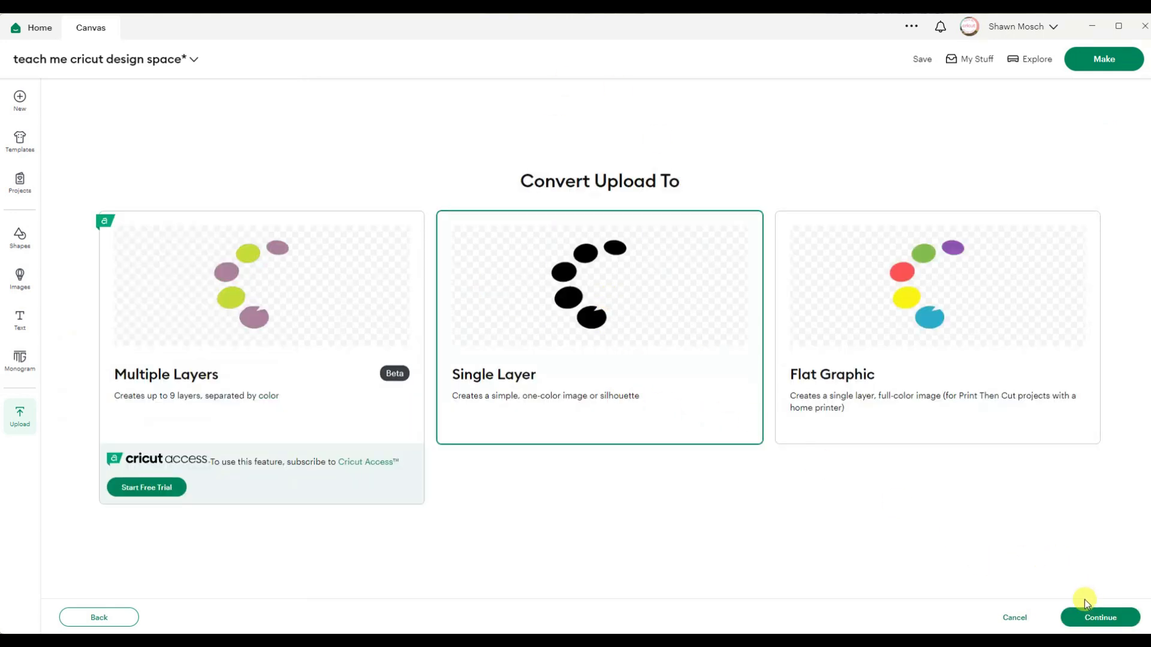
click(1105, 617)
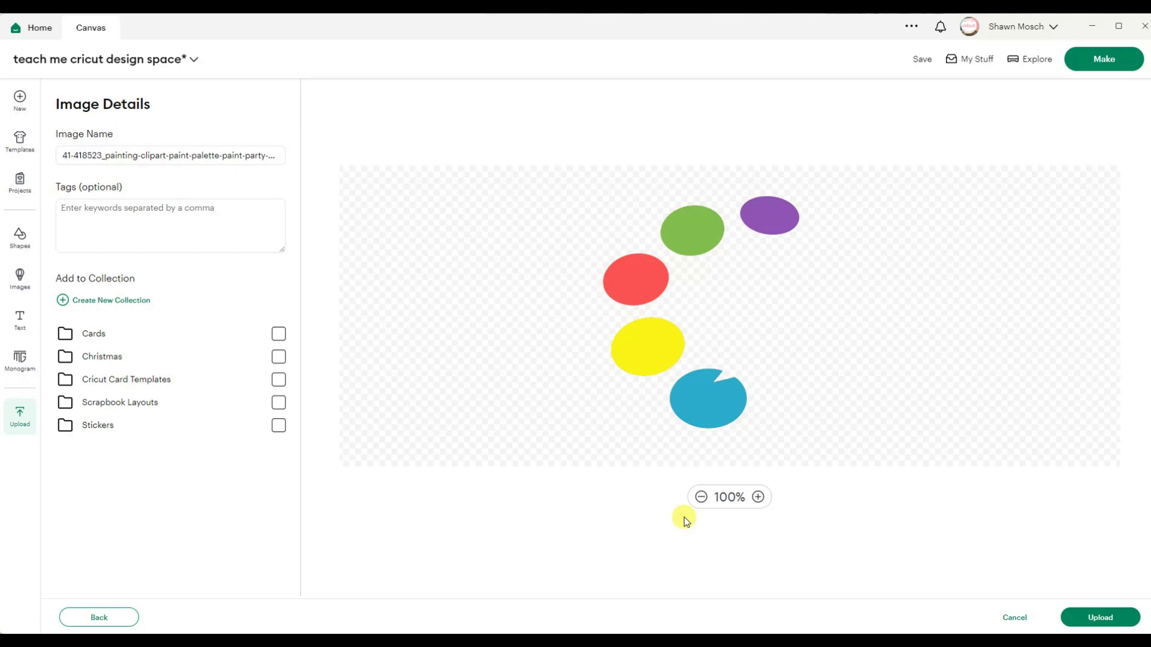
click(1100, 617)
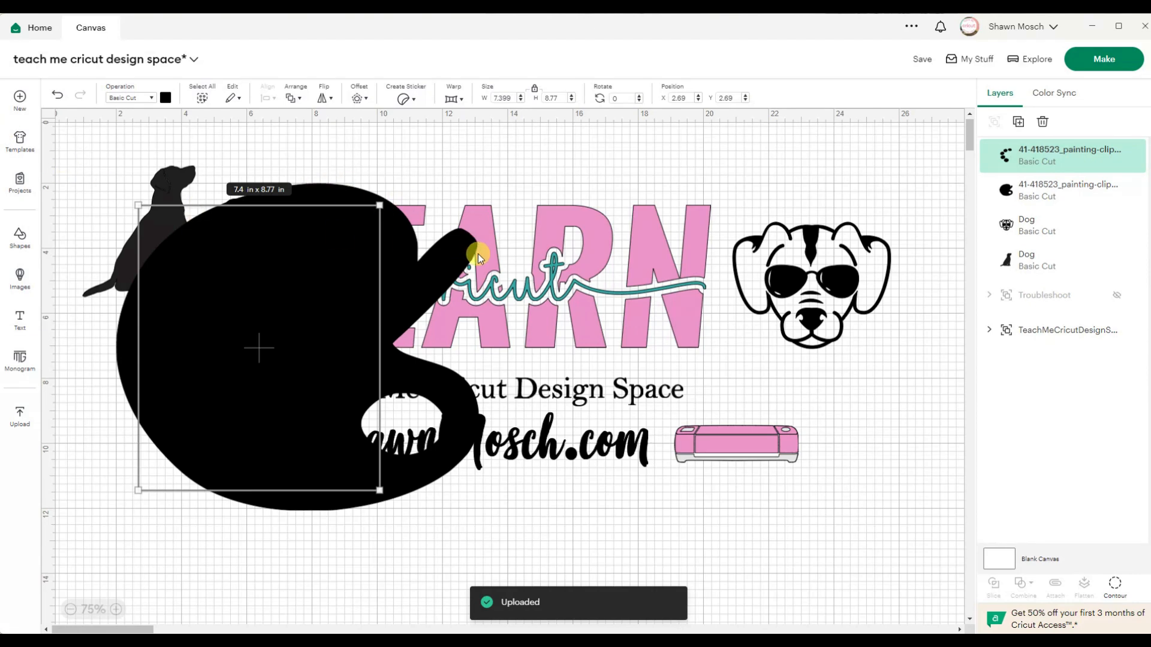
Step: Recolor the palette layer brown
click(456, 253)
click(165, 97)
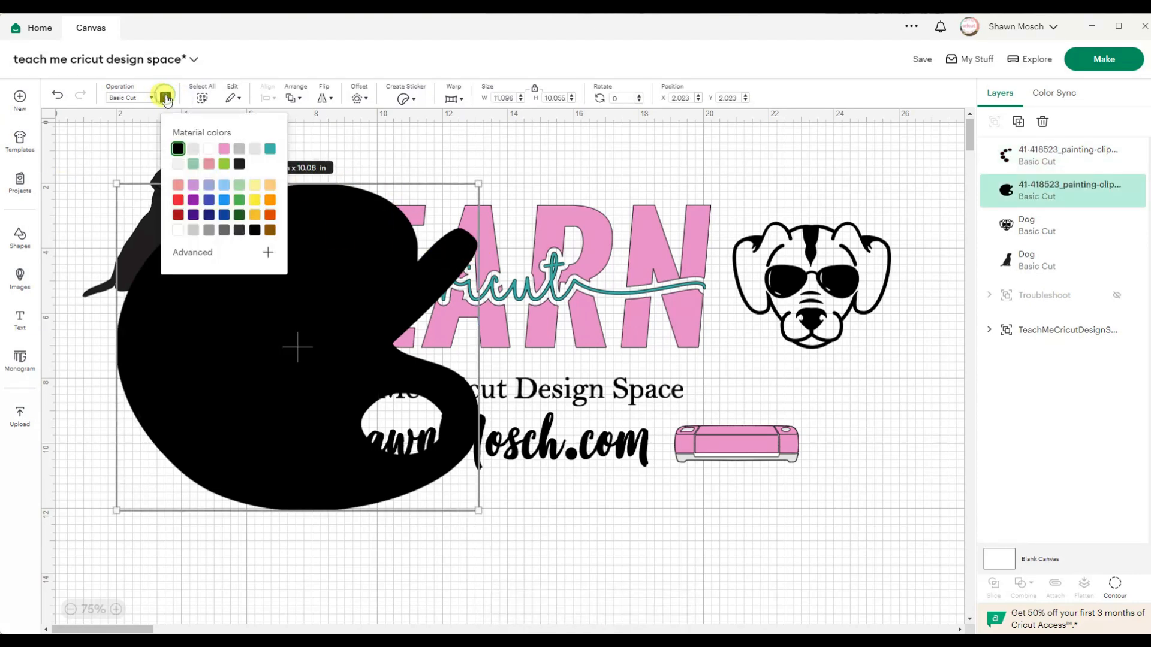
click(271, 232)
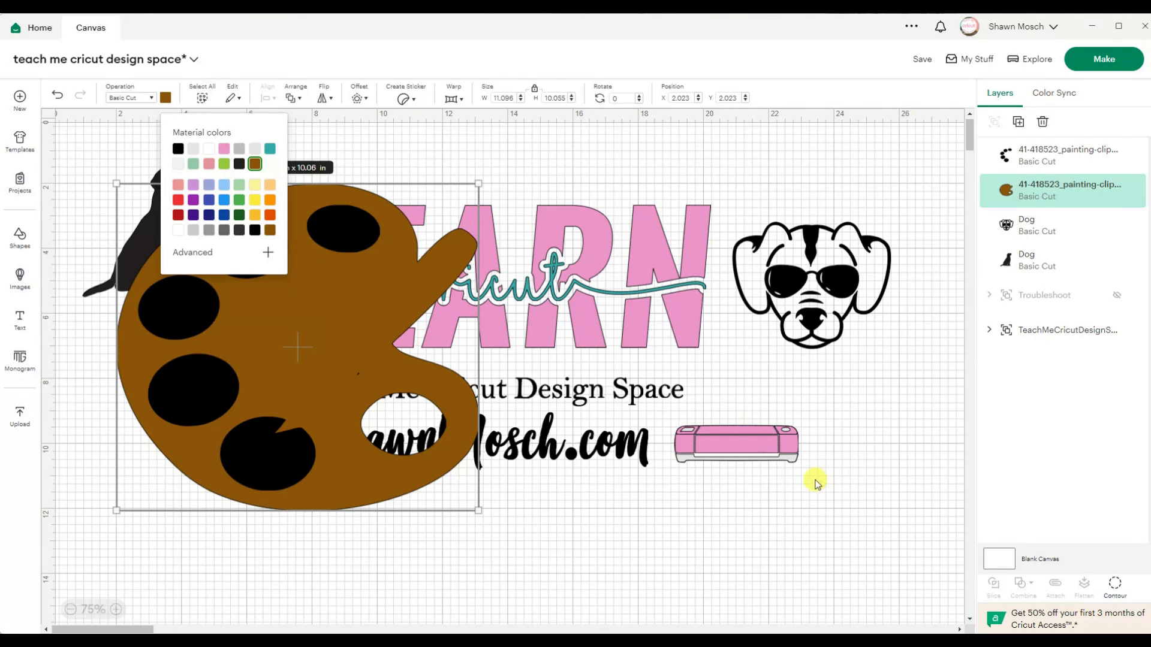
click(779, 525)
Step: Recolor the paint spots layer red
click(271, 464)
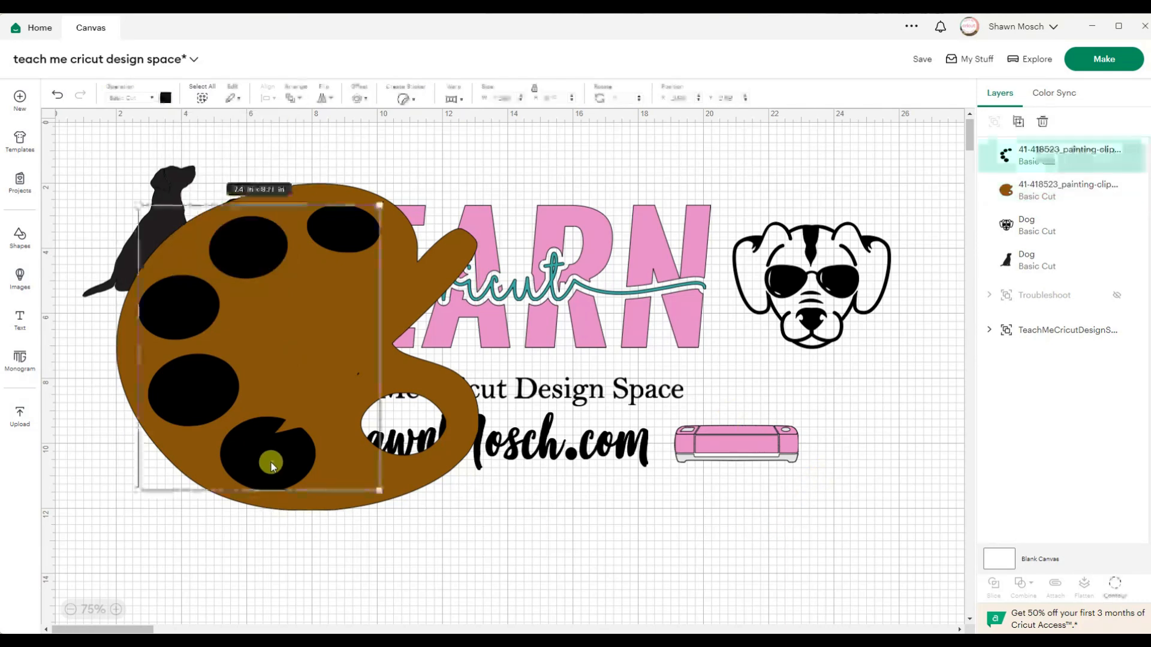
click(166, 97)
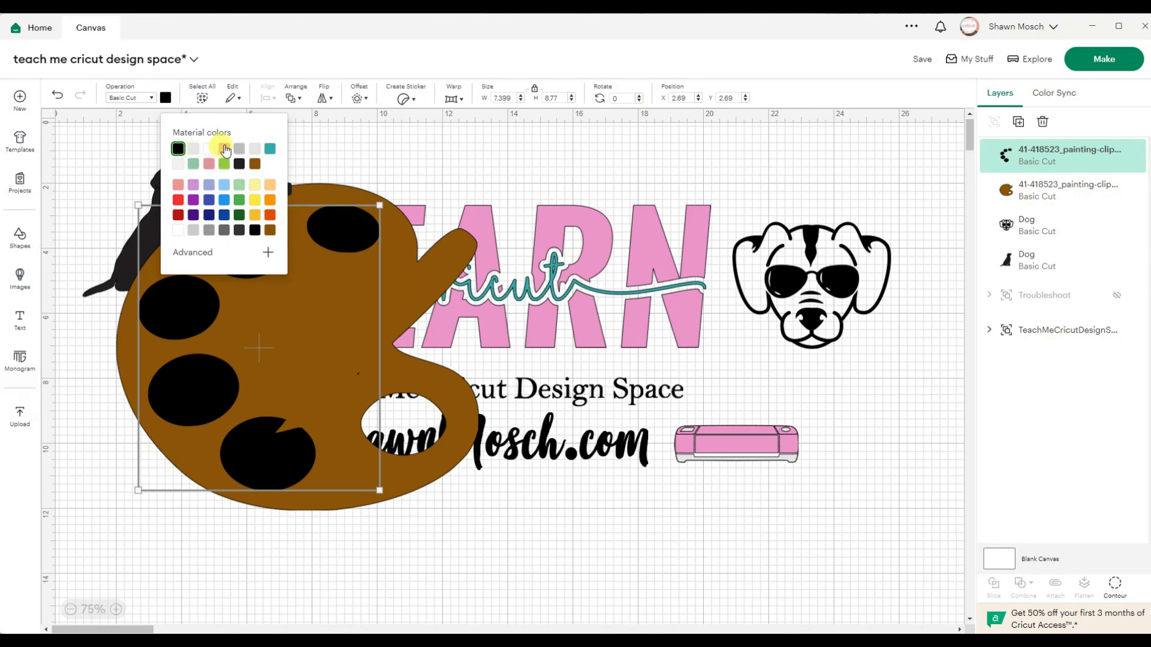
click(178, 215)
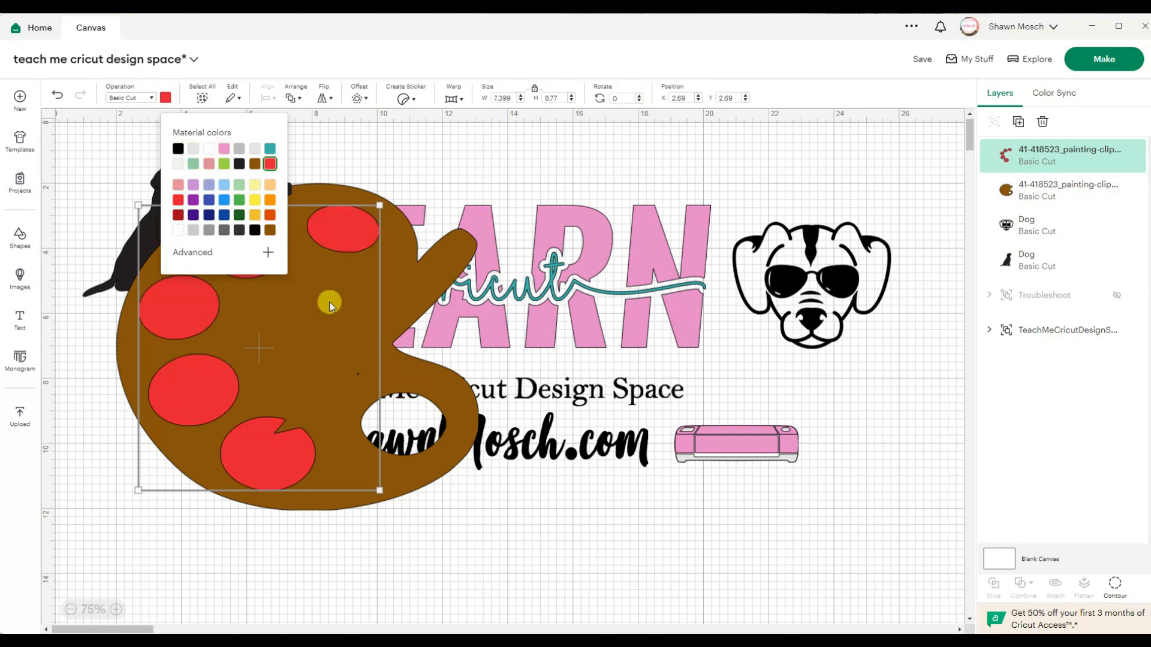
click(567, 549)
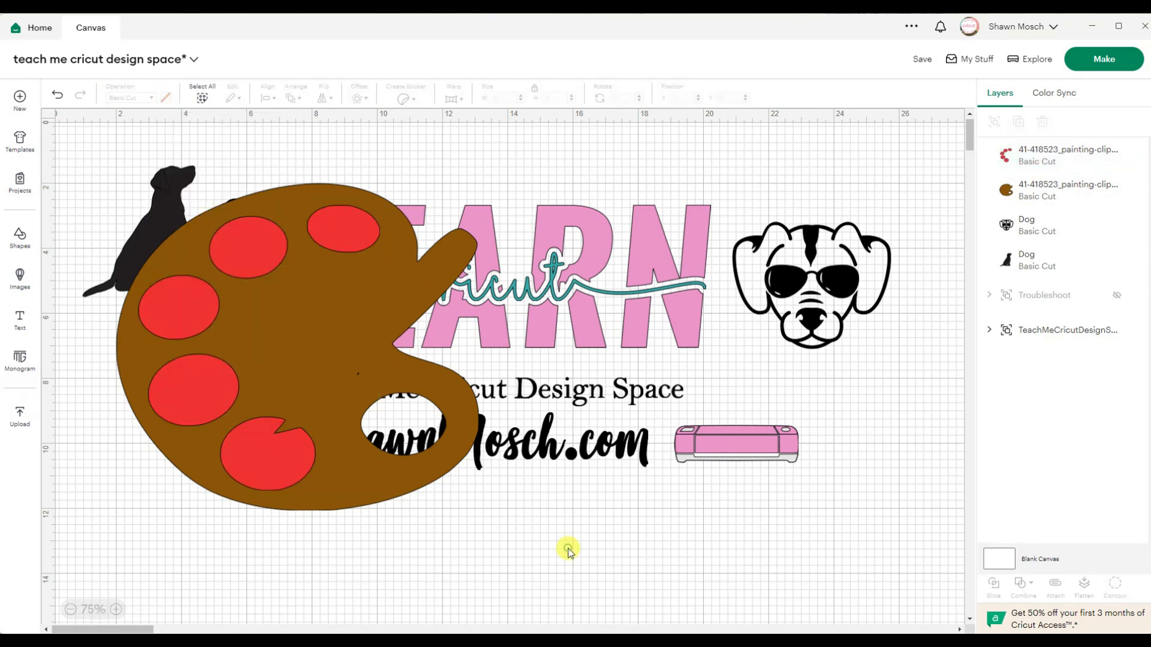
Step: Duplicate the red paint spots layer
click(271, 244)
right_click(271, 243)
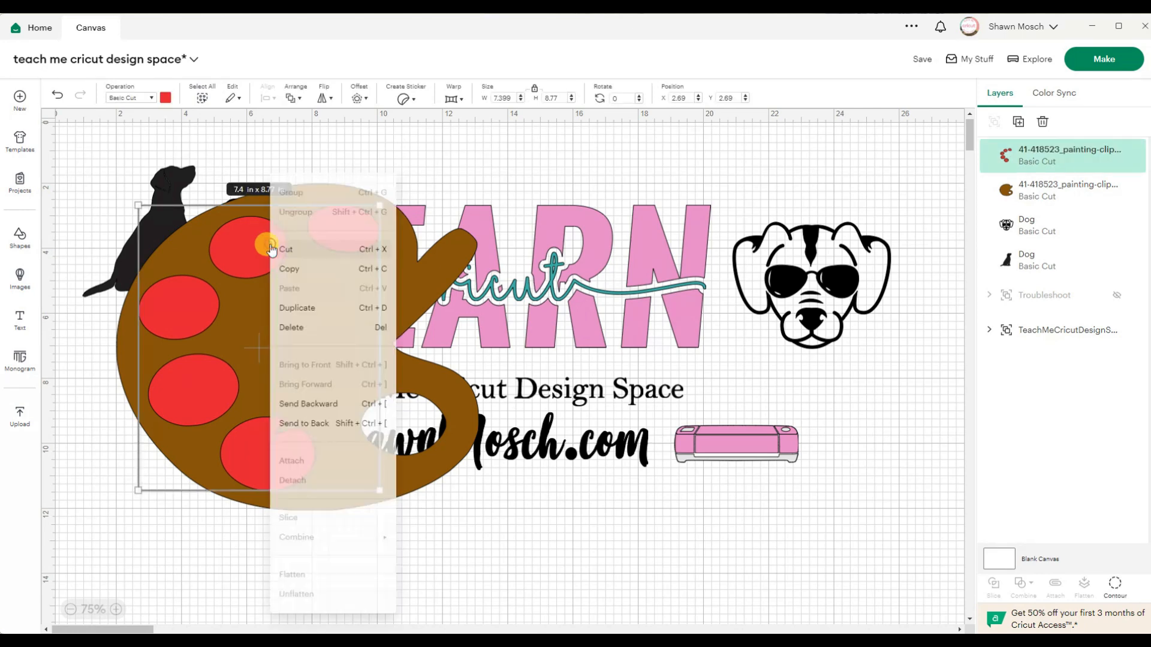
click(283, 315)
Step: Hide every contour of the duplicate except the notched paint spot, and align it over the original notched spot
click(1115, 584)
click(546, 181)
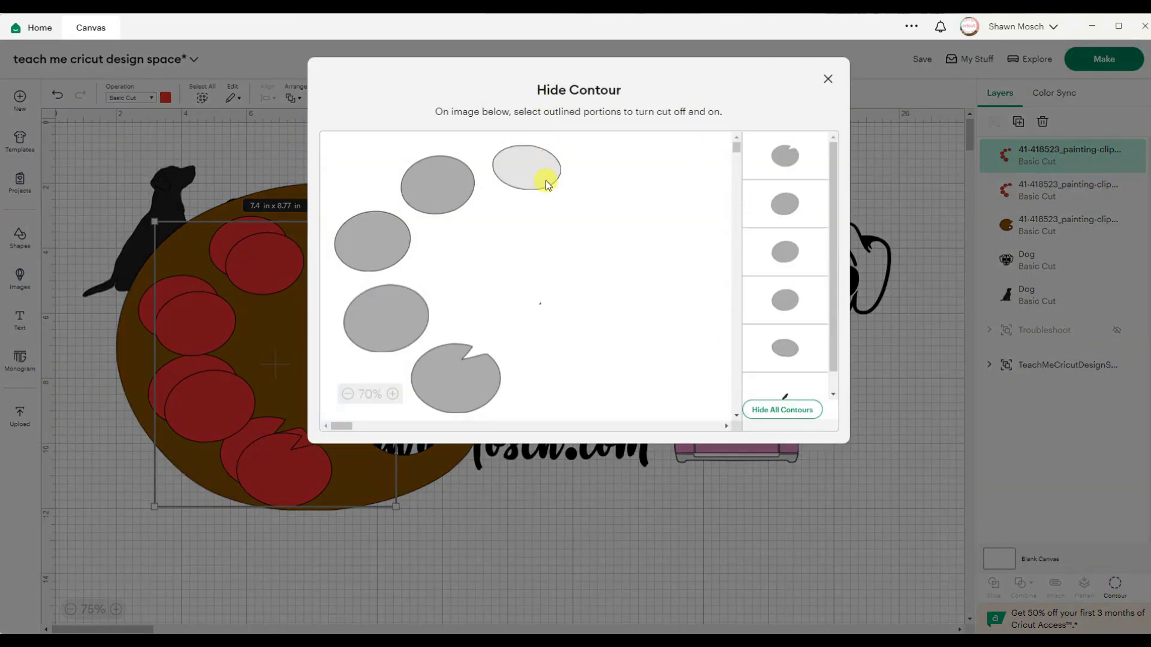
click(437, 180)
click(393, 236)
click(385, 303)
click(383, 302)
click(383, 302)
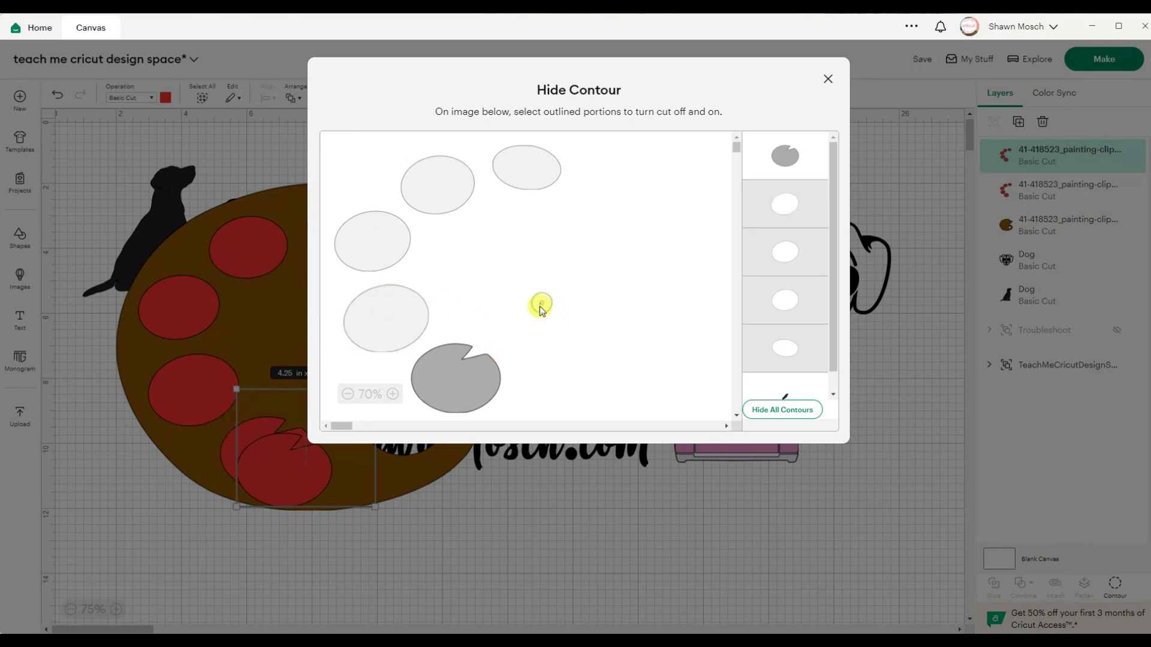
click(797, 410)
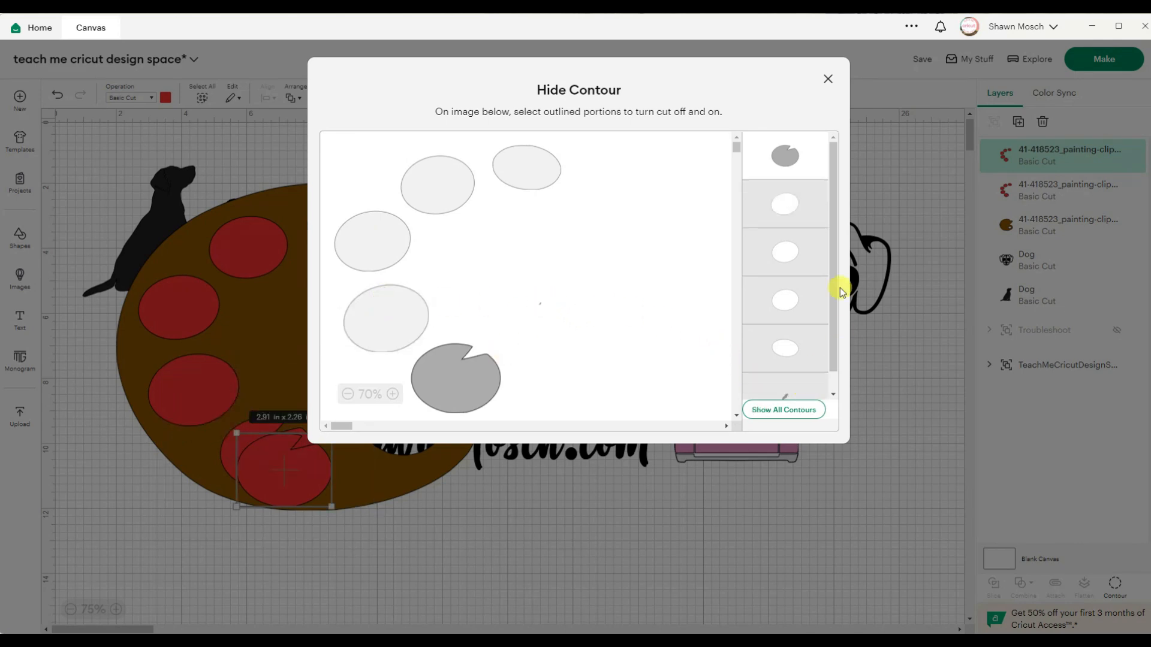
click(827, 78)
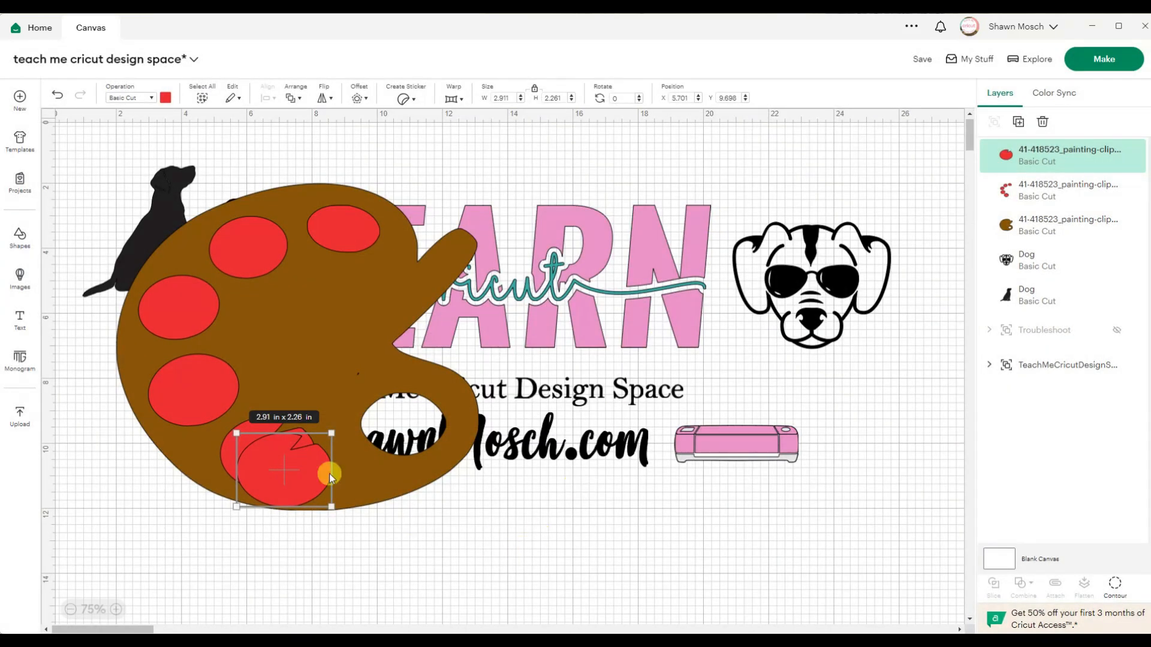
drag(297, 468, 282, 451)
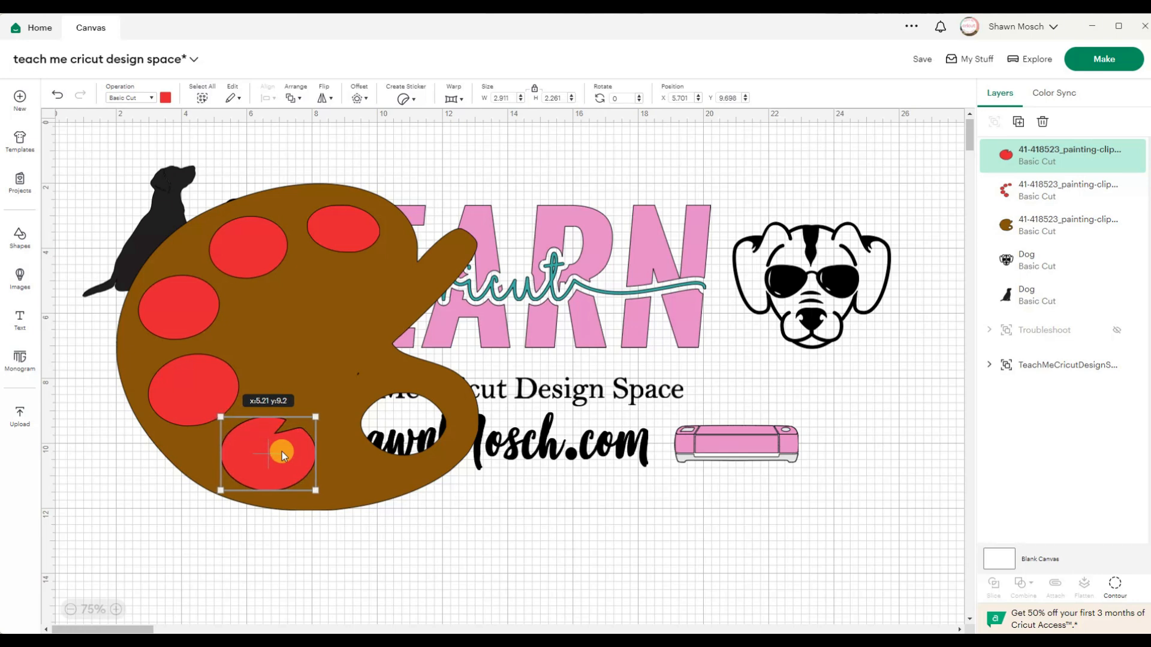
Step: Recolor the original layer with all the paint spots orange
click(190, 385)
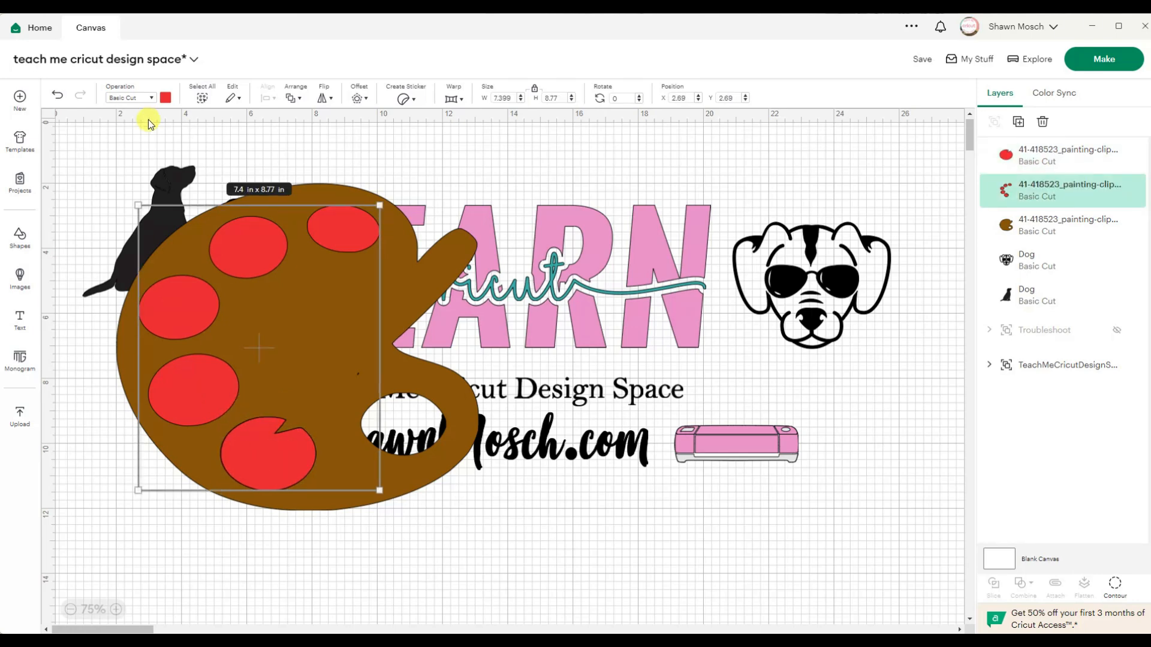
click(166, 99)
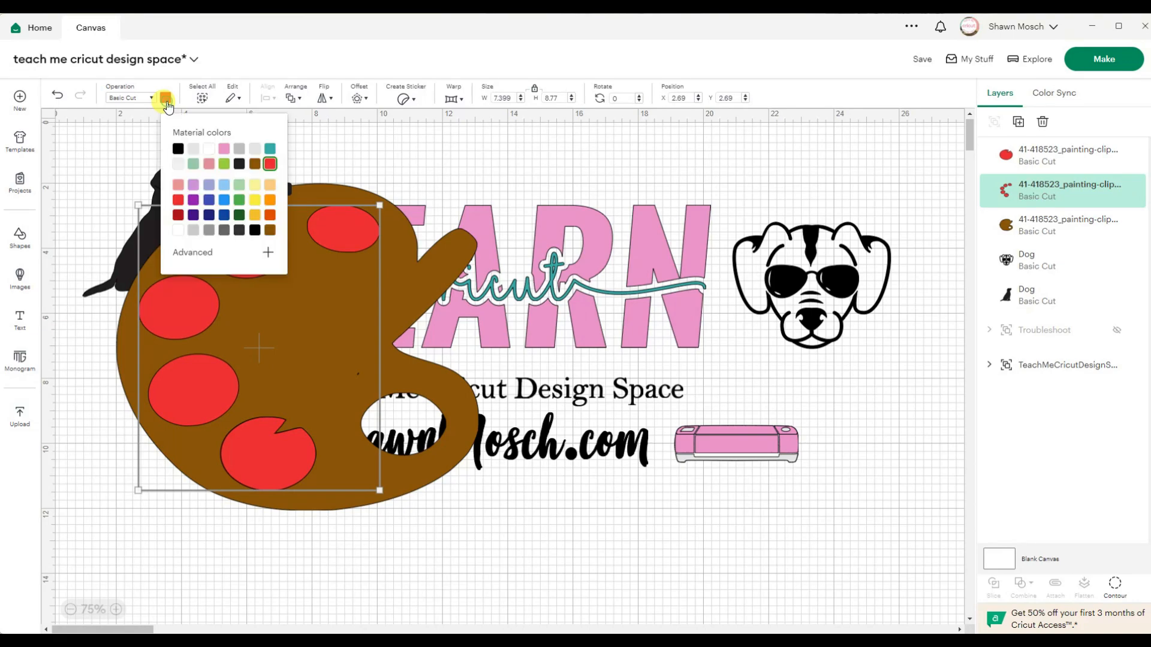
click(269, 202)
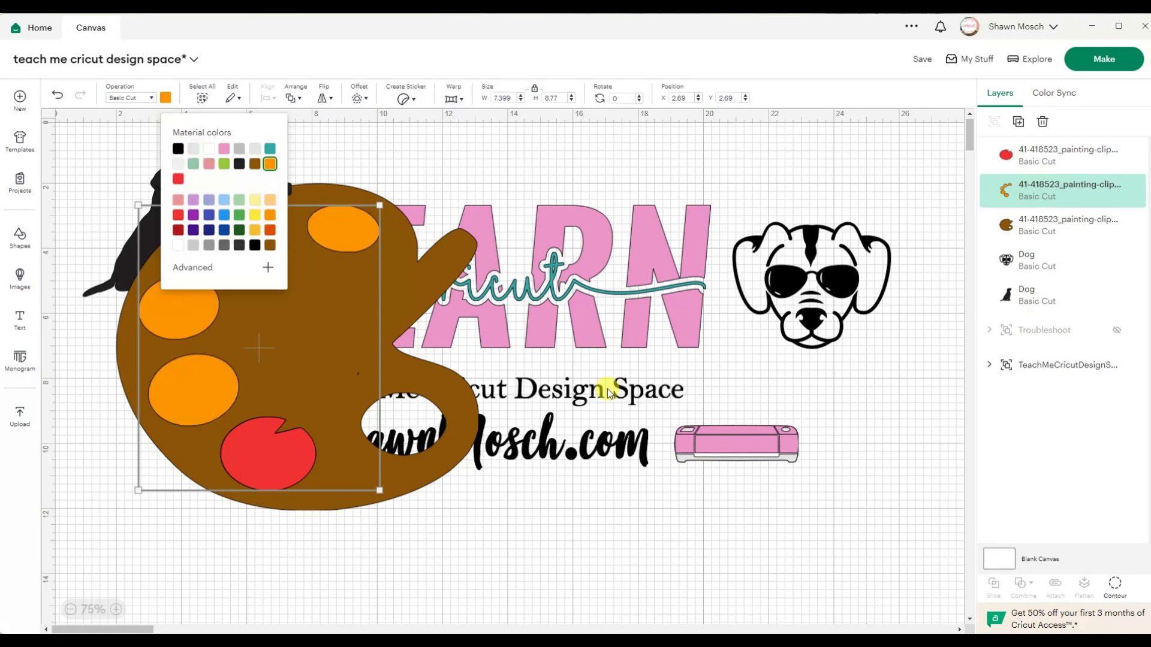
Step: Hide all contours of the orange layer except the spot just above the red notched one
click(1114, 587)
click(476, 383)
click(383, 325)
click(368, 229)
click(427, 187)
click(537, 173)
click(534, 191)
click(801, 395)
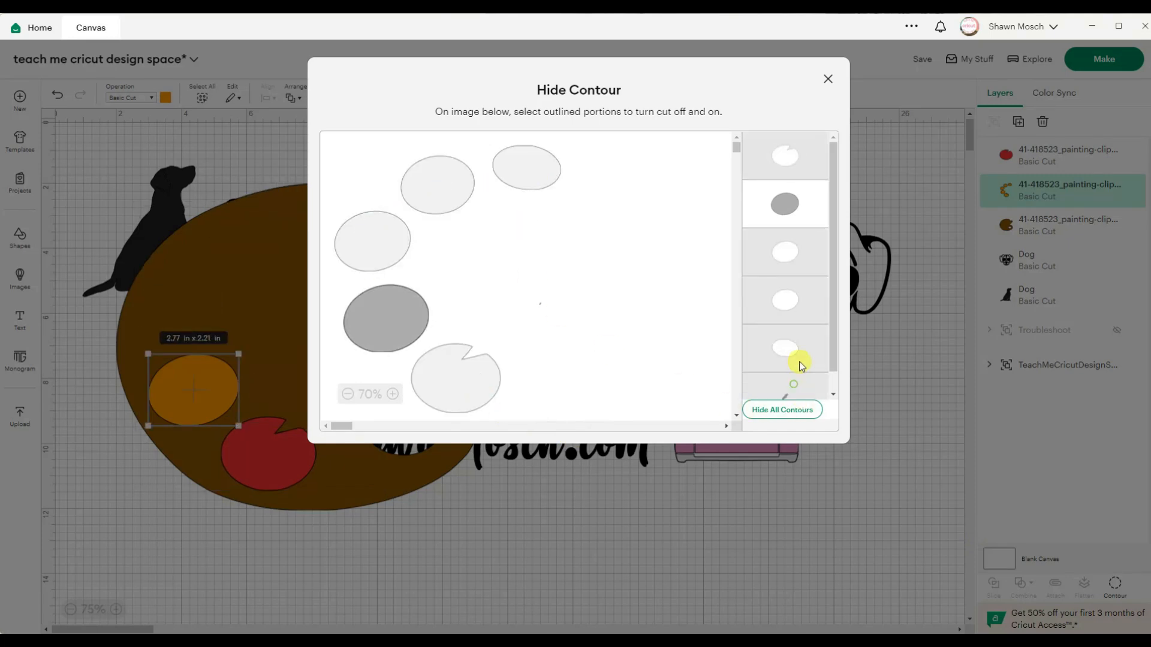
click(828, 80)
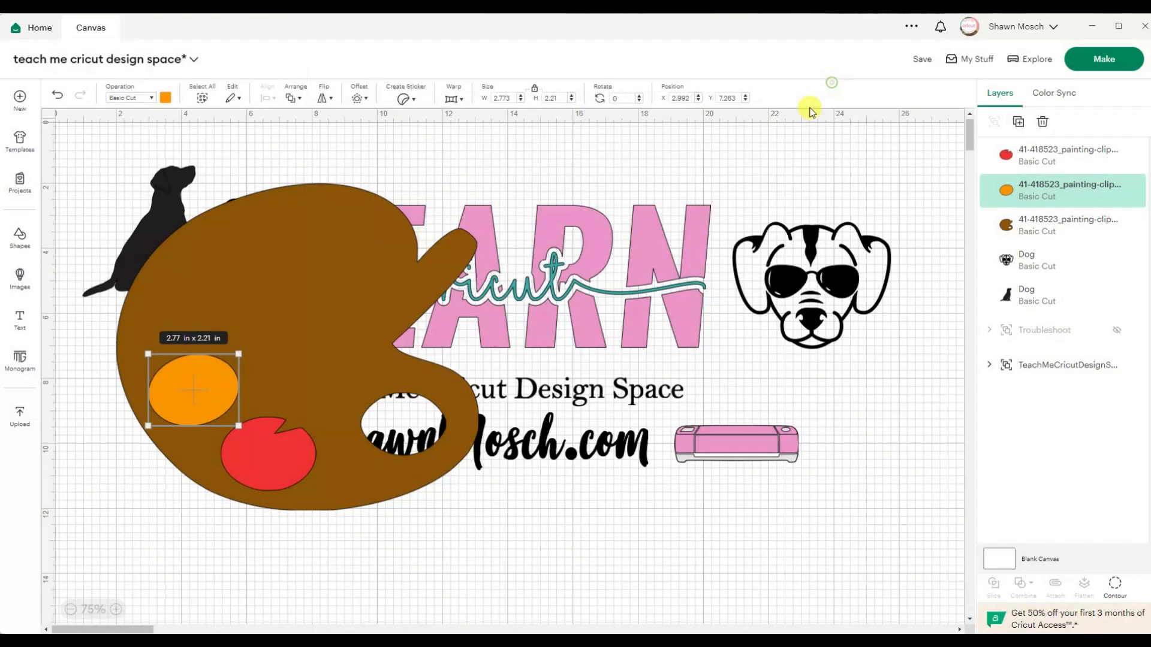
click(561, 569)
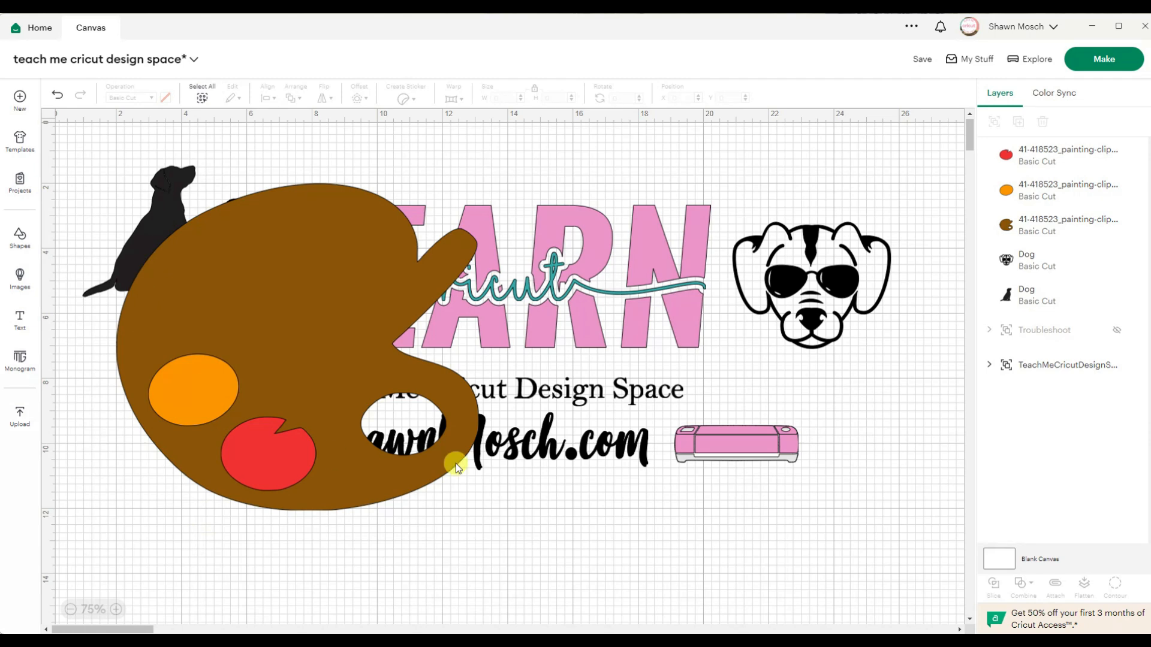
Step: Upload ChickenNugs.svg from the ChickenNugs folder under its existing name and bring it onto the canvas
click(19, 417)
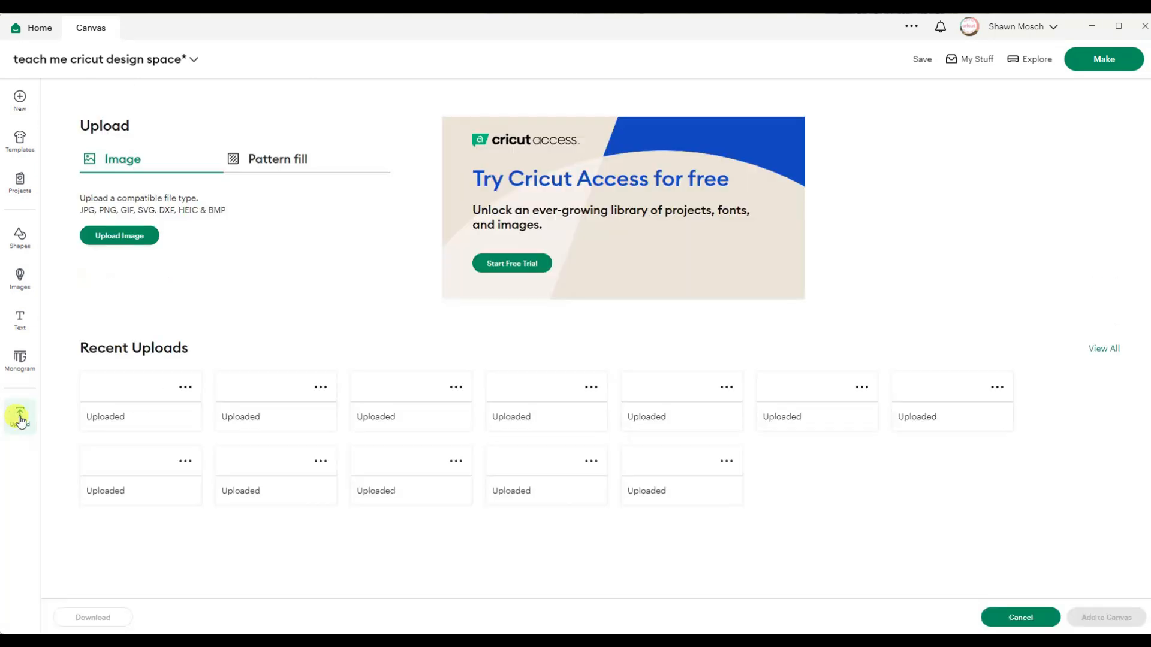
click(132, 237)
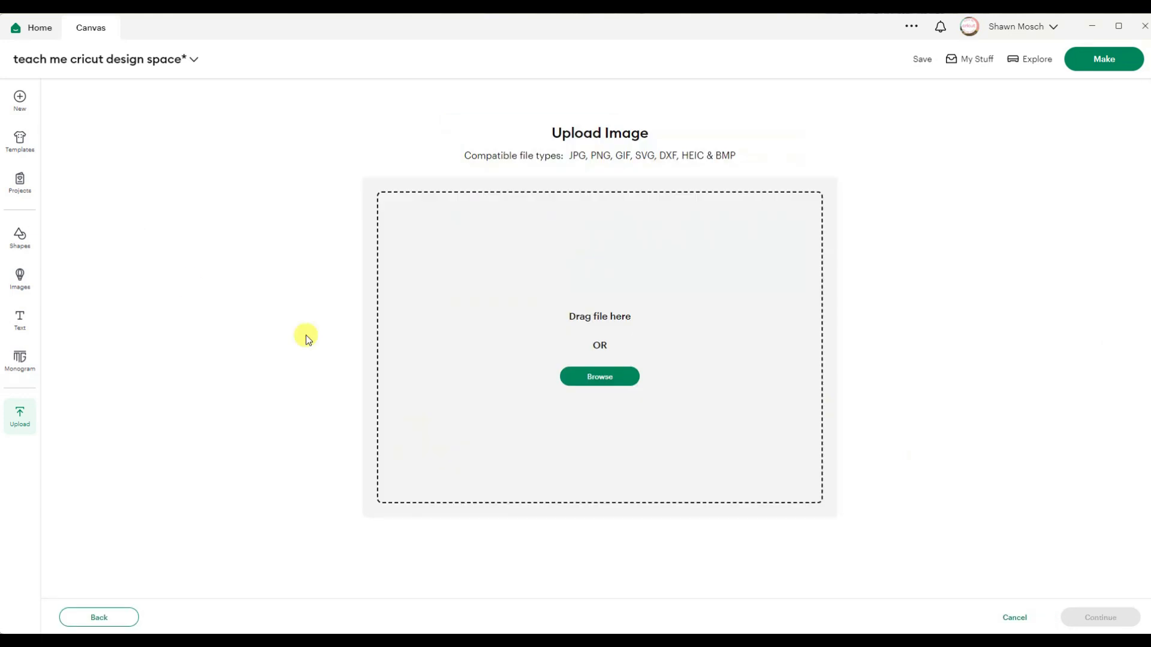
click(620, 373)
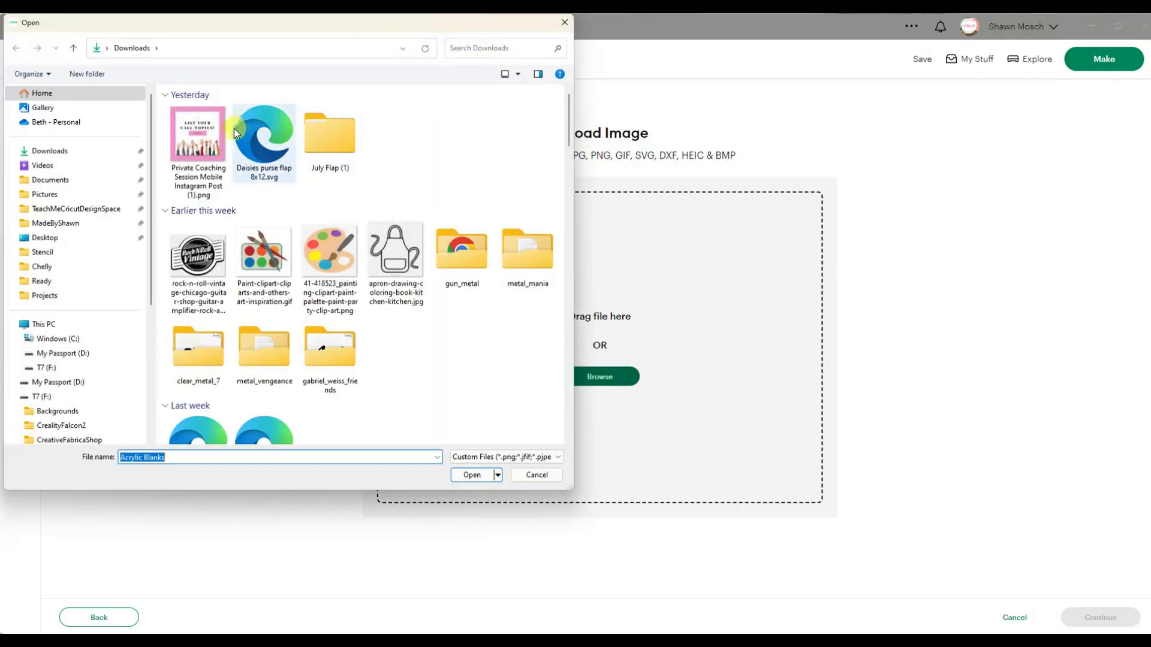
click(85, 224)
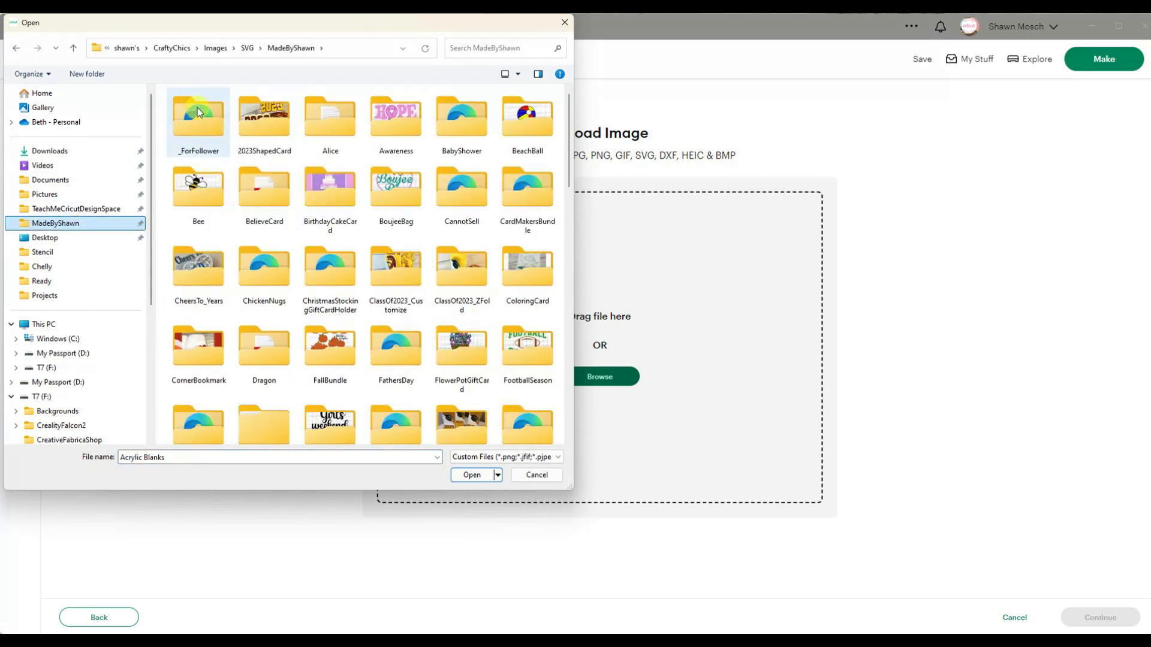
double_click(263, 269)
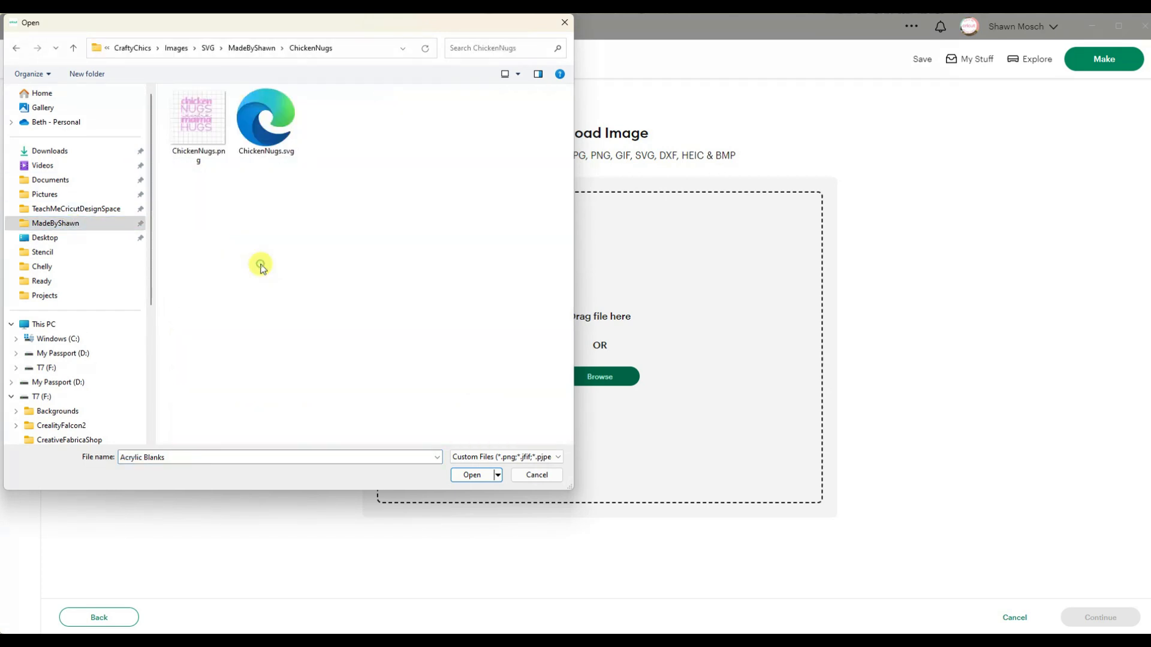
double_click(277, 124)
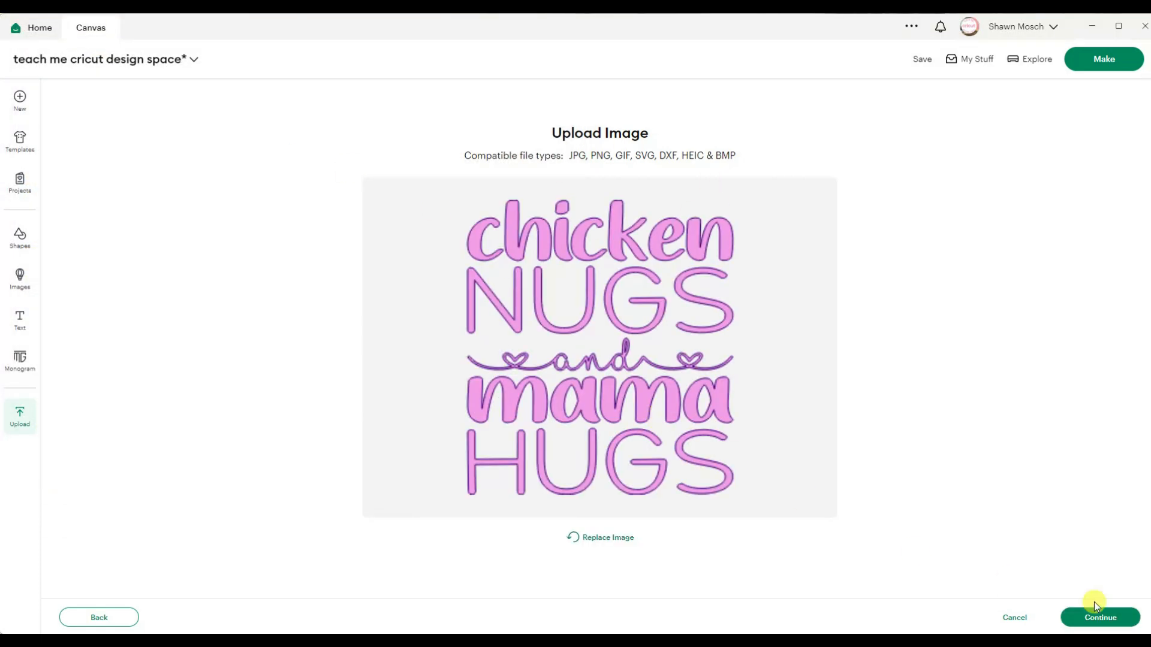
click(1101, 620)
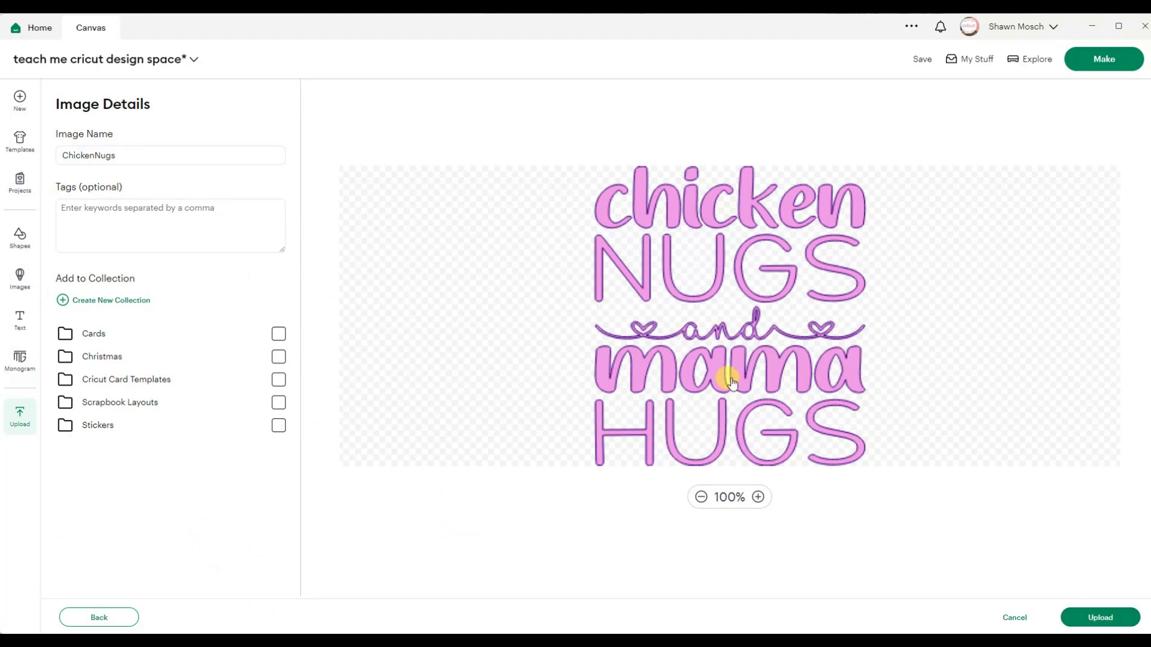
click(1099, 617)
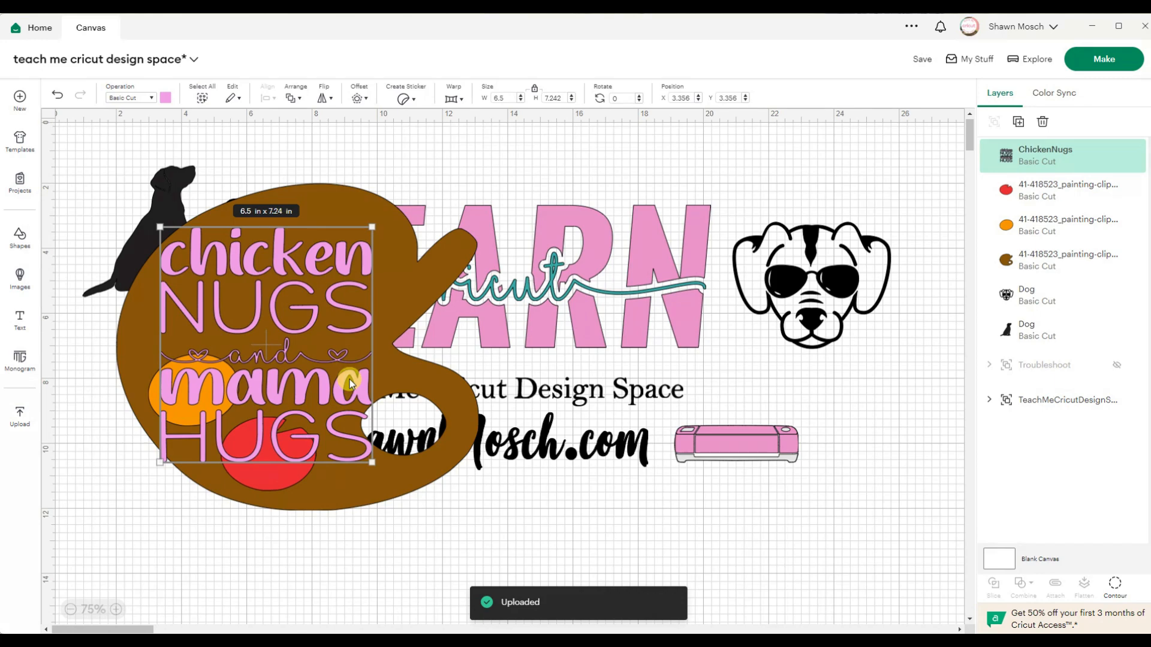
Step: Shrink the ChickenNugs design to about 2.53 x 2.82 in and place it below the dog face, beside the pink machine
drag(337, 389, 818, 490)
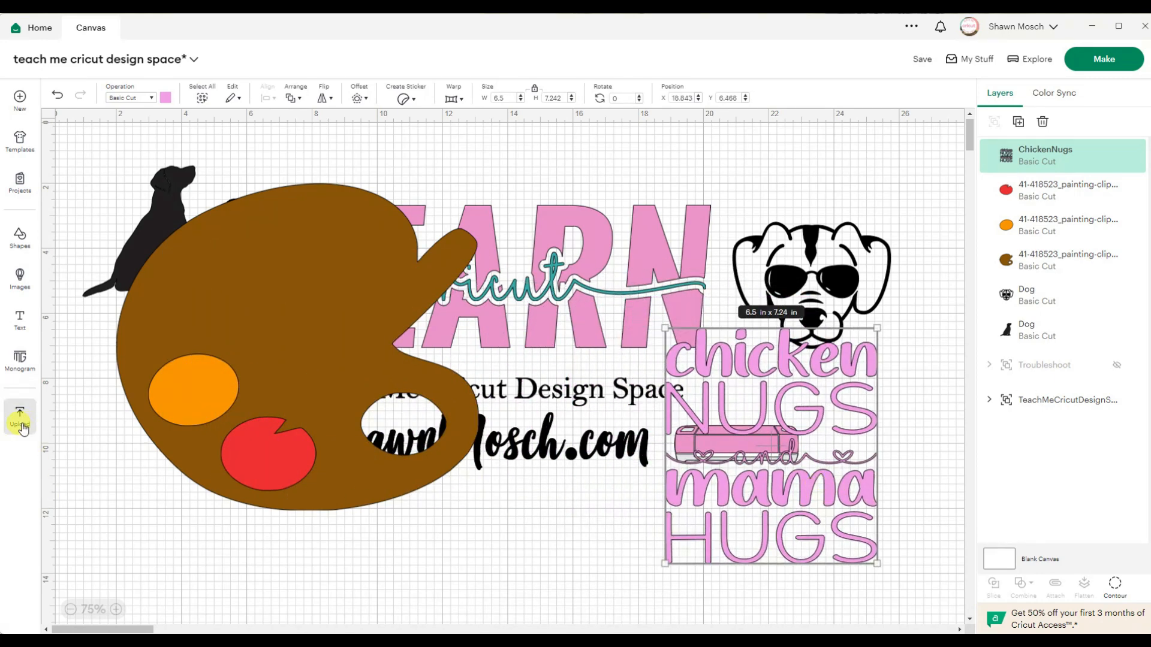
click(20, 417)
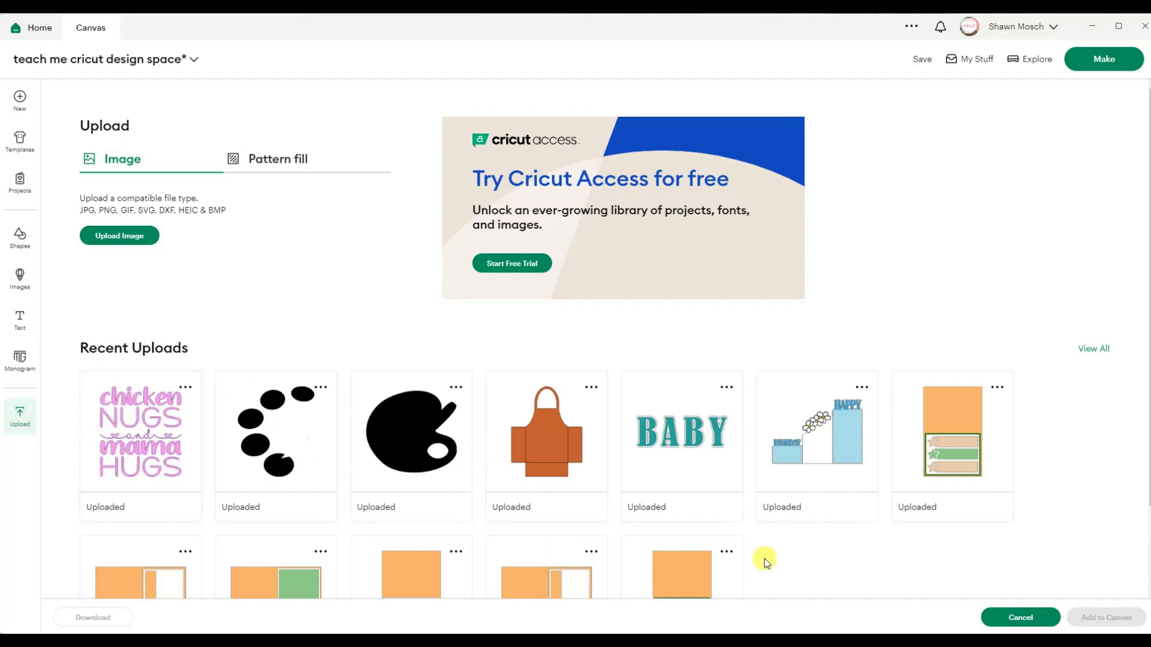
click(13, 422)
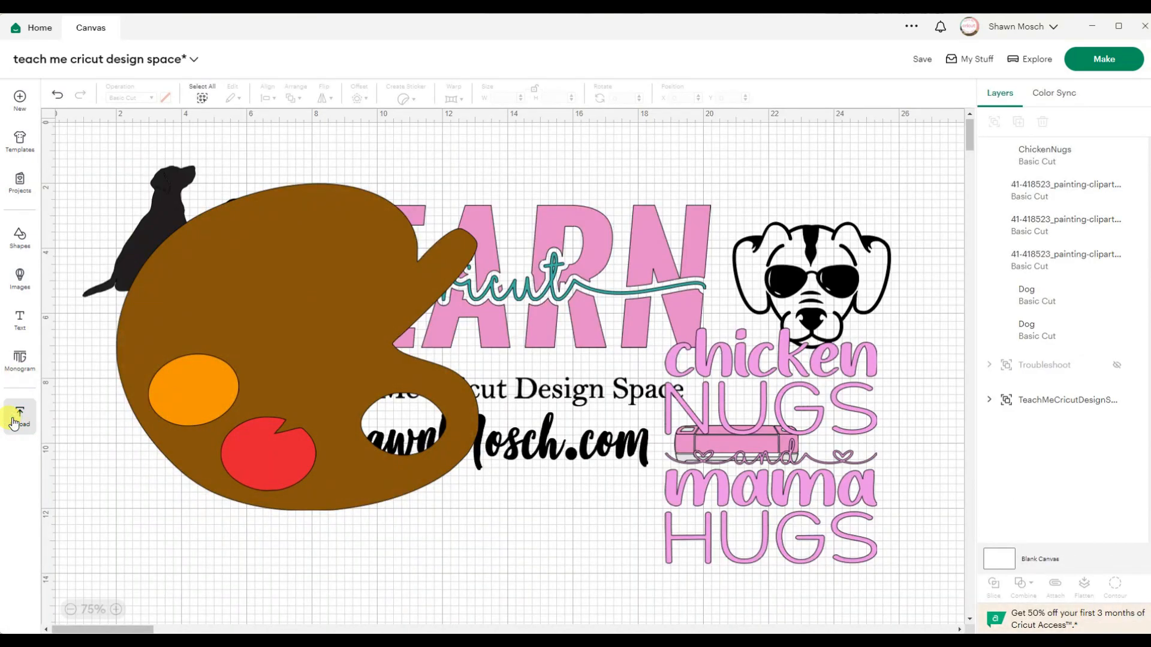
click(871, 550)
drag(876, 563, 748, 420)
drag(726, 368, 891, 421)
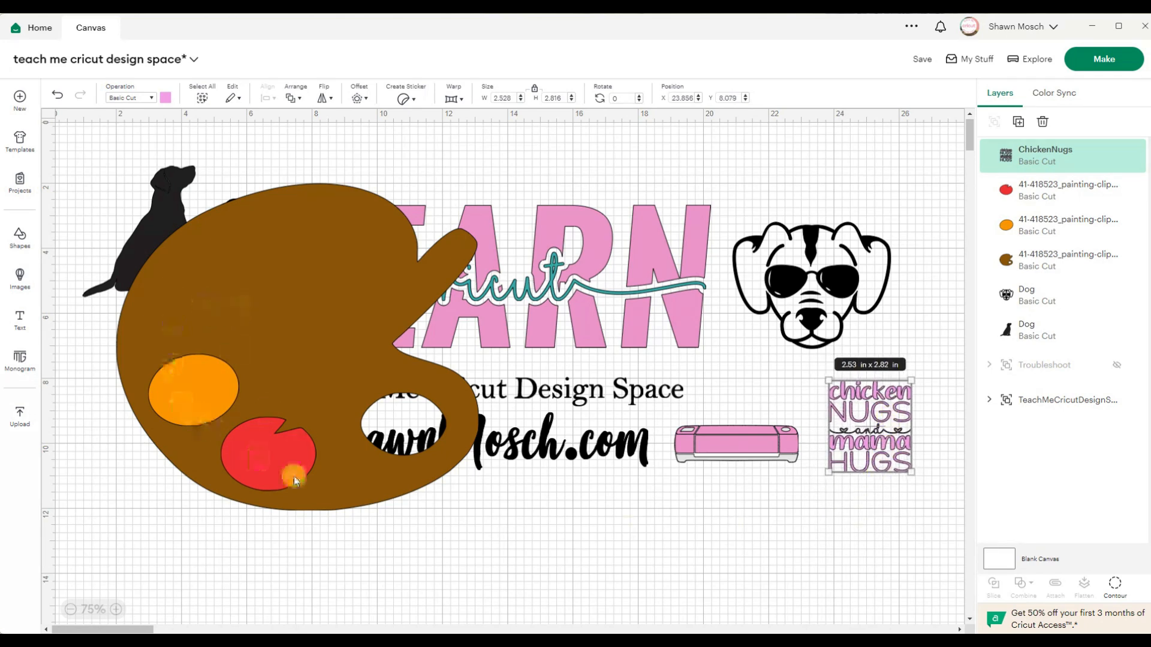